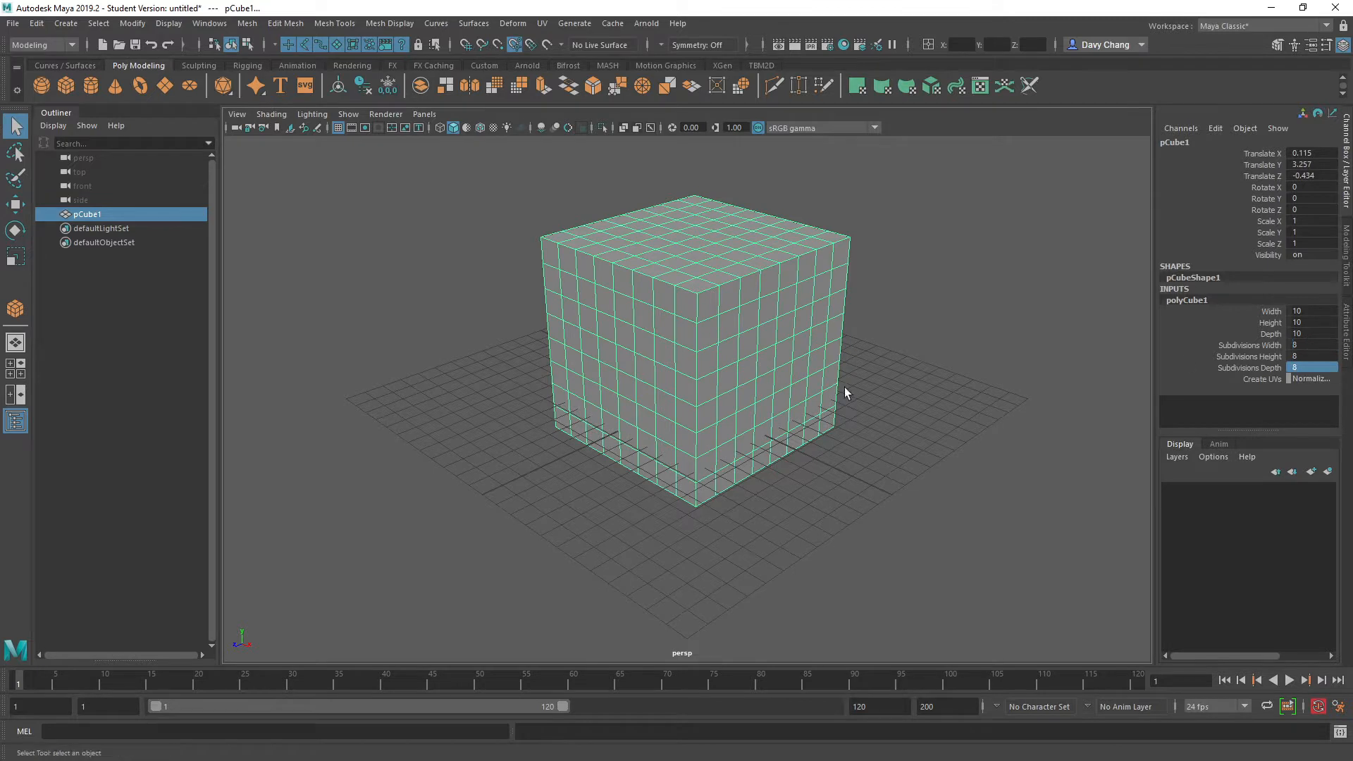
# Set the cube's Translate X and Translate Z to 0
pyautogui.scroll(-2, 796, 349)
pyautogui.click(1332, 153)
pyautogui.click(1324, 153)
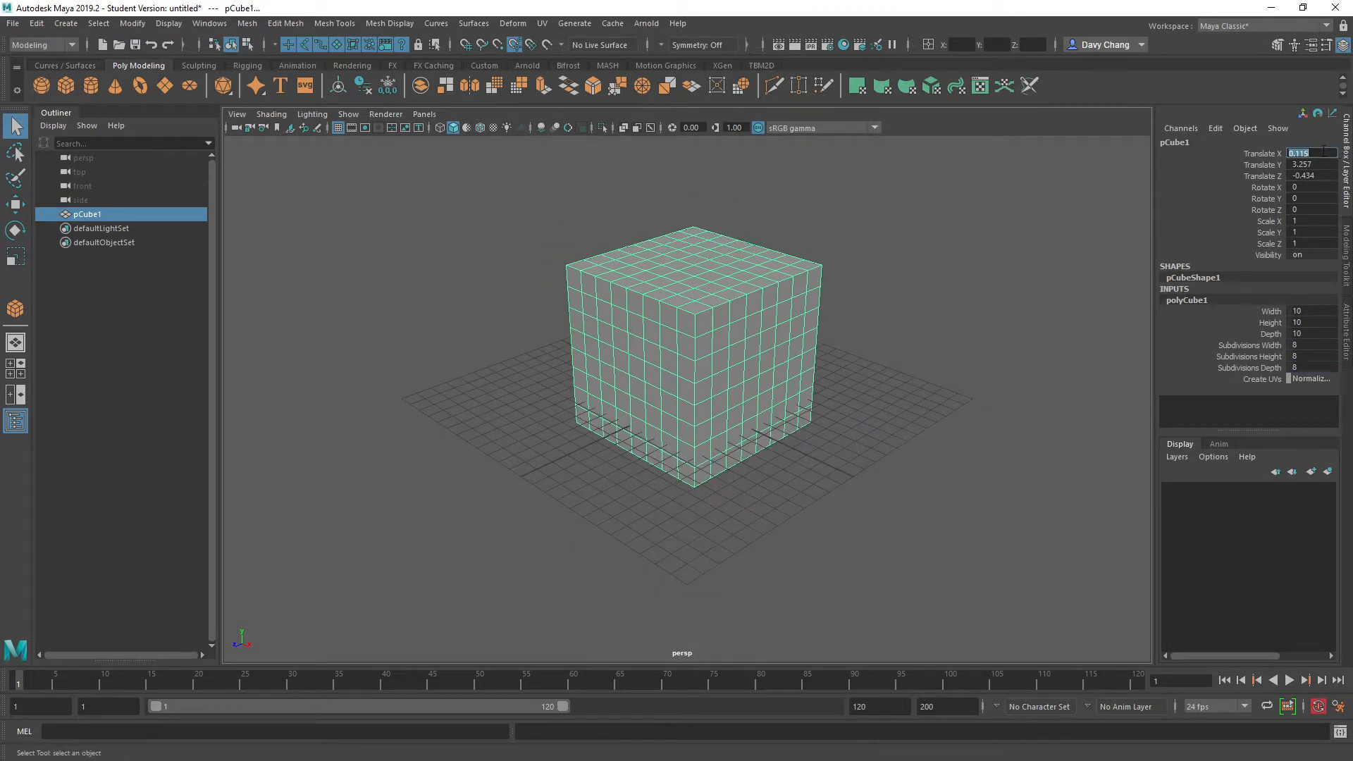
pyautogui.press('Tab')
pyautogui.press('Tab')
pyautogui.write('0')
pyautogui.press('Return')
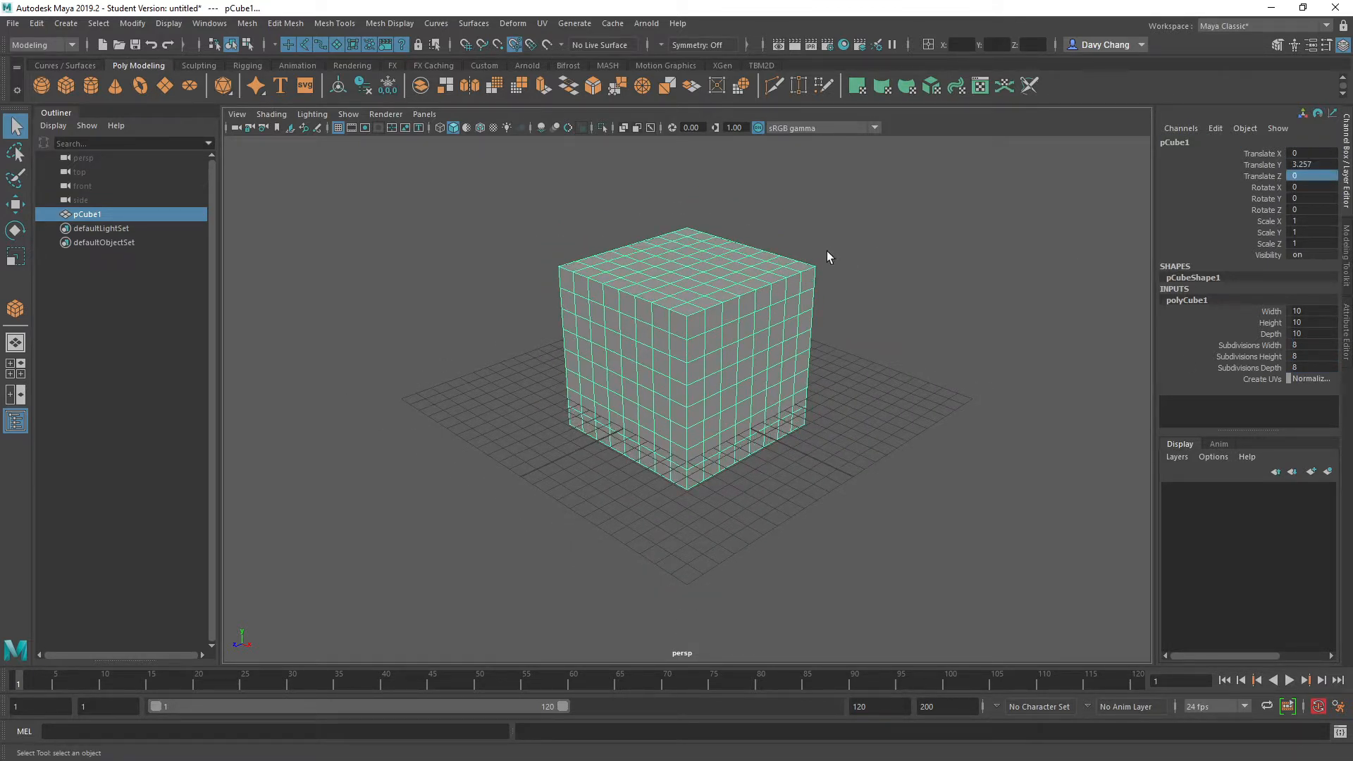
# Move the cube up along Y to a Translate Y of about 8.78
pyautogui.press('w')
pyautogui.keyDown('alt'); pyautogui.moveTo(688, 283); pyautogui.dragTo(667, 354, button='middle'); pyautogui.keyUp('alt')
pyautogui.moveTo(665, 301); pyautogui.dragTo(663, 208)
pyautogui.scroll(-2, 673, 293)
pyautogui.keyDown('alt'); pyautogui.moveTo(779, 282); pyautogui.dragTo(627, 321); pyautogui.keyUp('alt')
pyautogui.scroll(2, 612, 303)
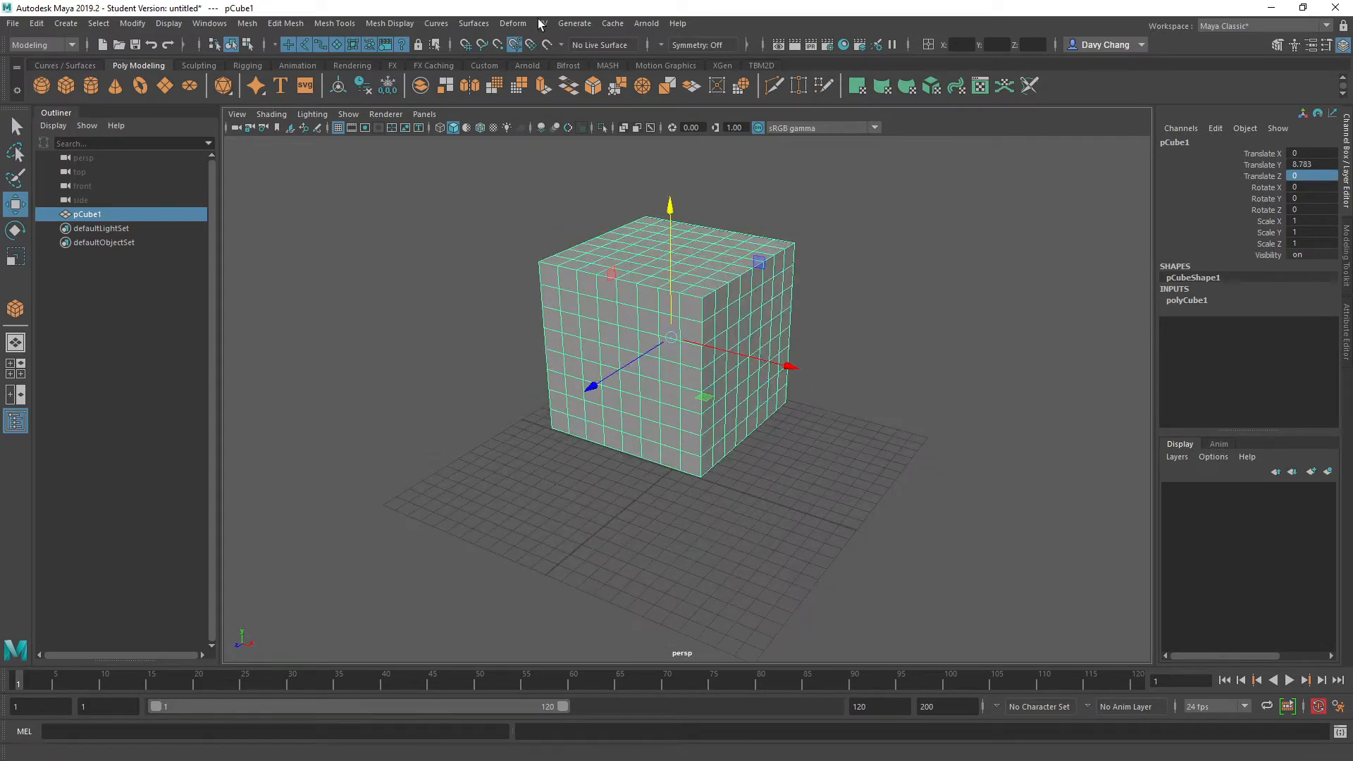
# Apply a Sculpt deformer to the cube and, in wireframe display, scale its sculptor sphere uniformly to about 9.1
pyautogui.click(514, 24)
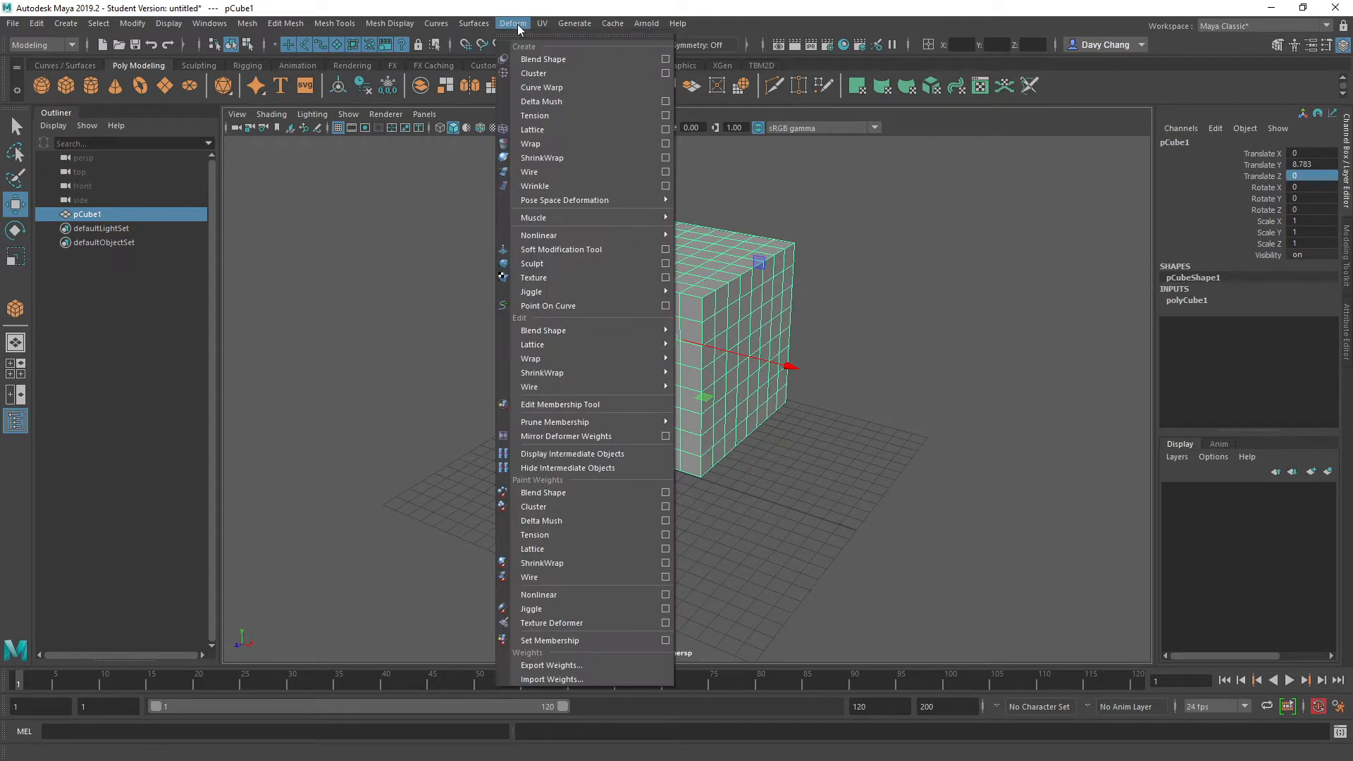
pyautogui.click(555, 265)
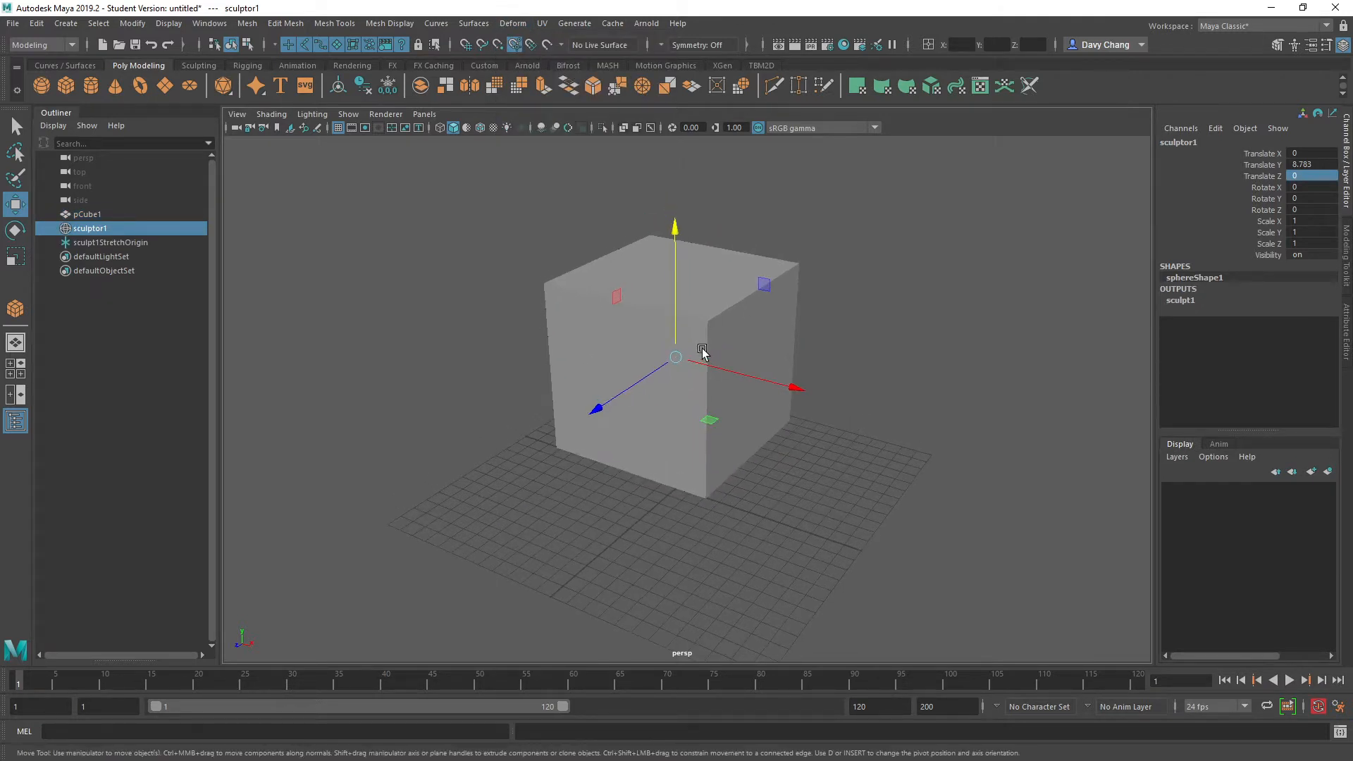
pyautogui.click(440, 129)
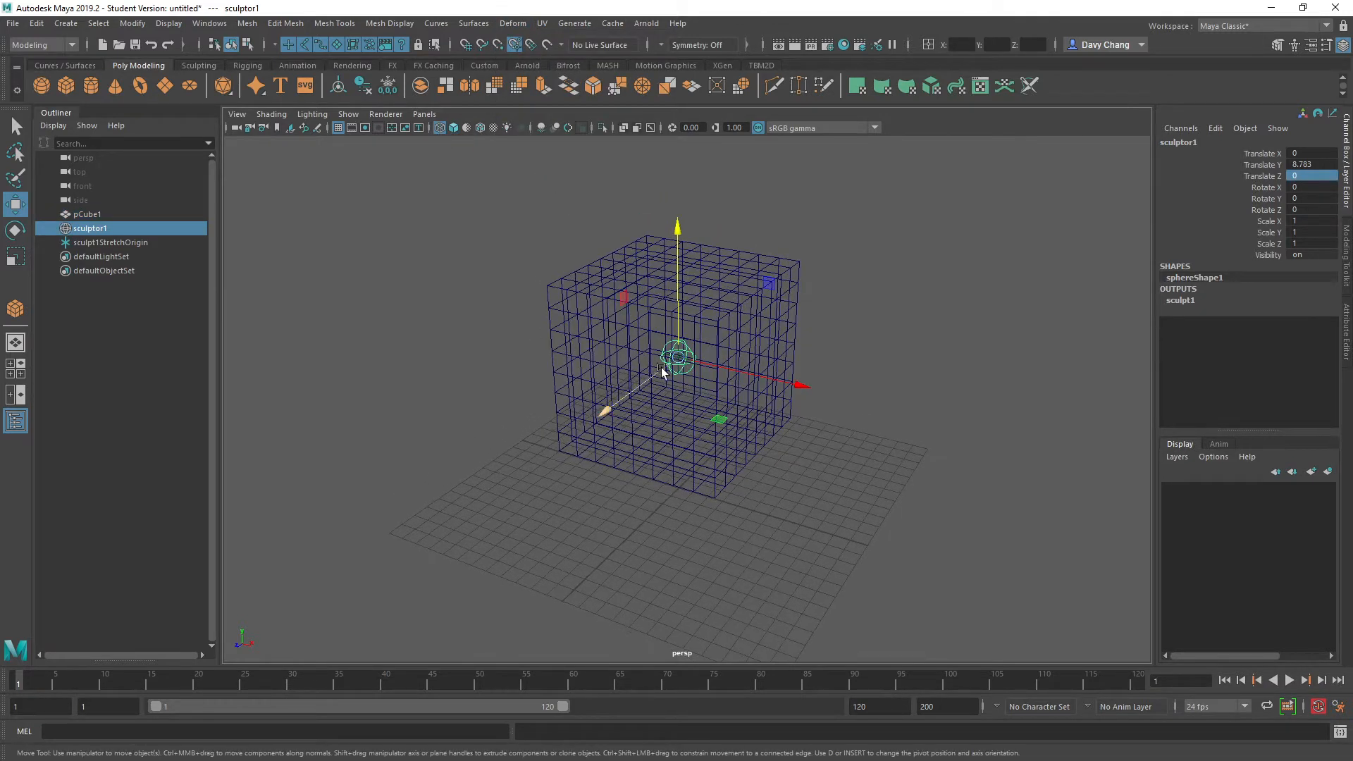
pyautogui.press('r')
pyautogui.moveTo(678, 357); pyautogui.dragTo(927, 255)
pyautogui.keyDown('alt'); pyautogui.moveTo(725, 355); pyautogui.dragTo(534, 370); pyautogui.keyUp('alt')
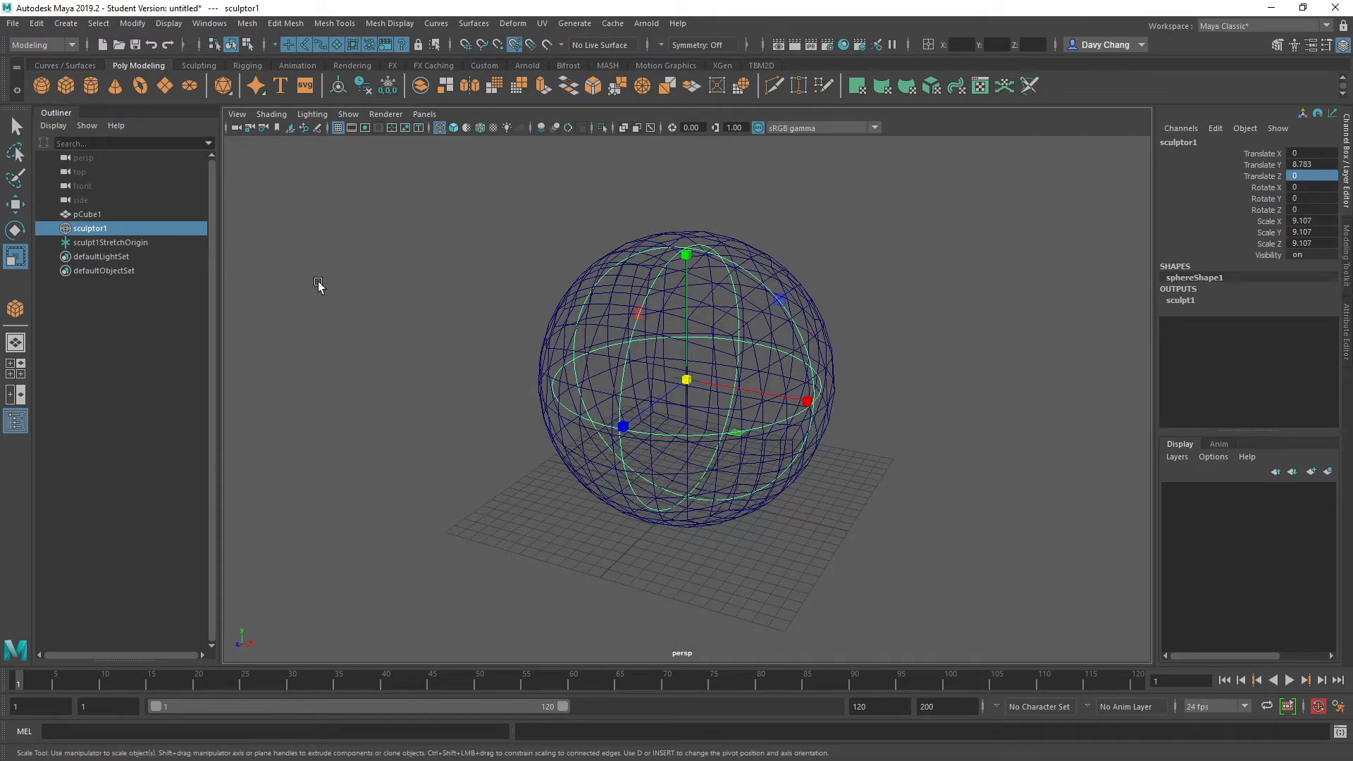
# Delete the construction history of pCube1 and return the viewport to shaded display
pyautogui.click(88, 215)
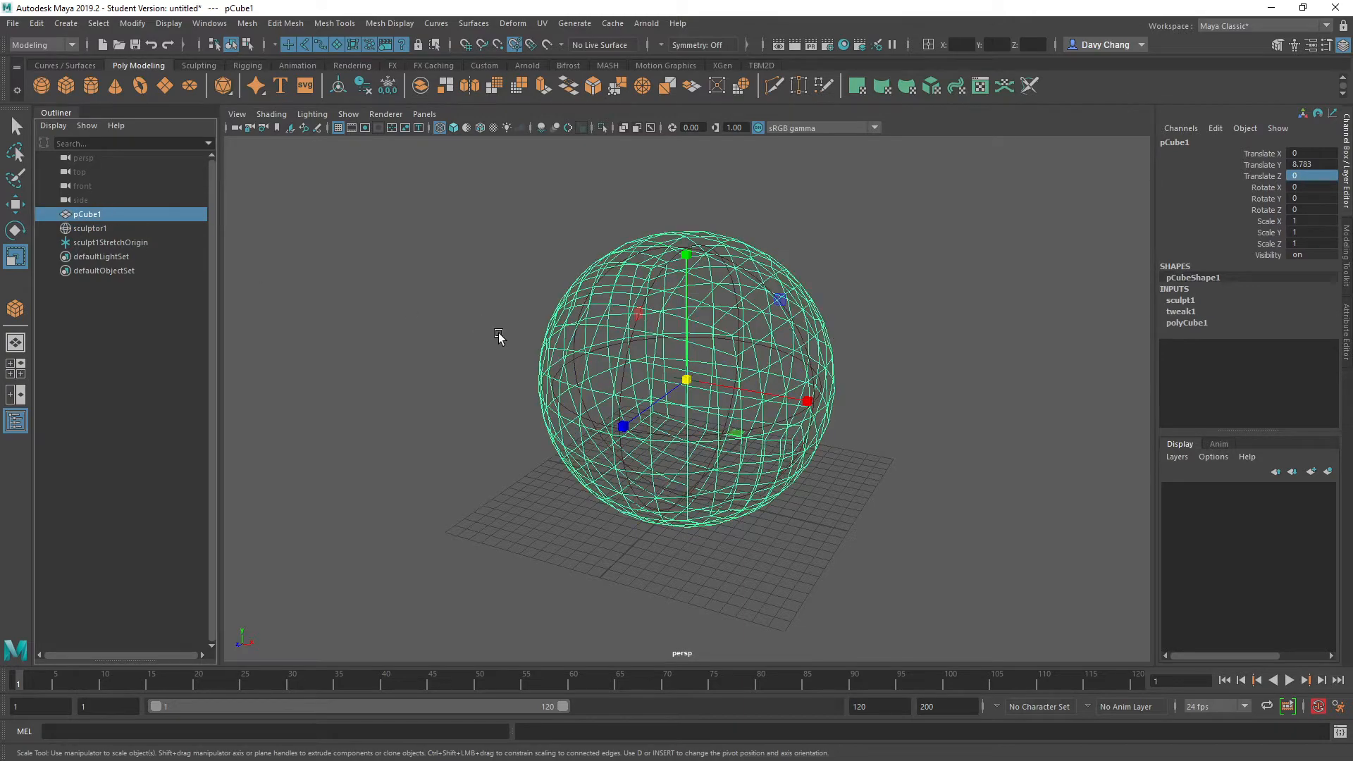
pyautogui.keyDown('alt'); pyautogui.moveTo(499, 337); pyautogui.dragTo(692, 323); pyautogui.keyUp('alt')
pyautogui.press('w')
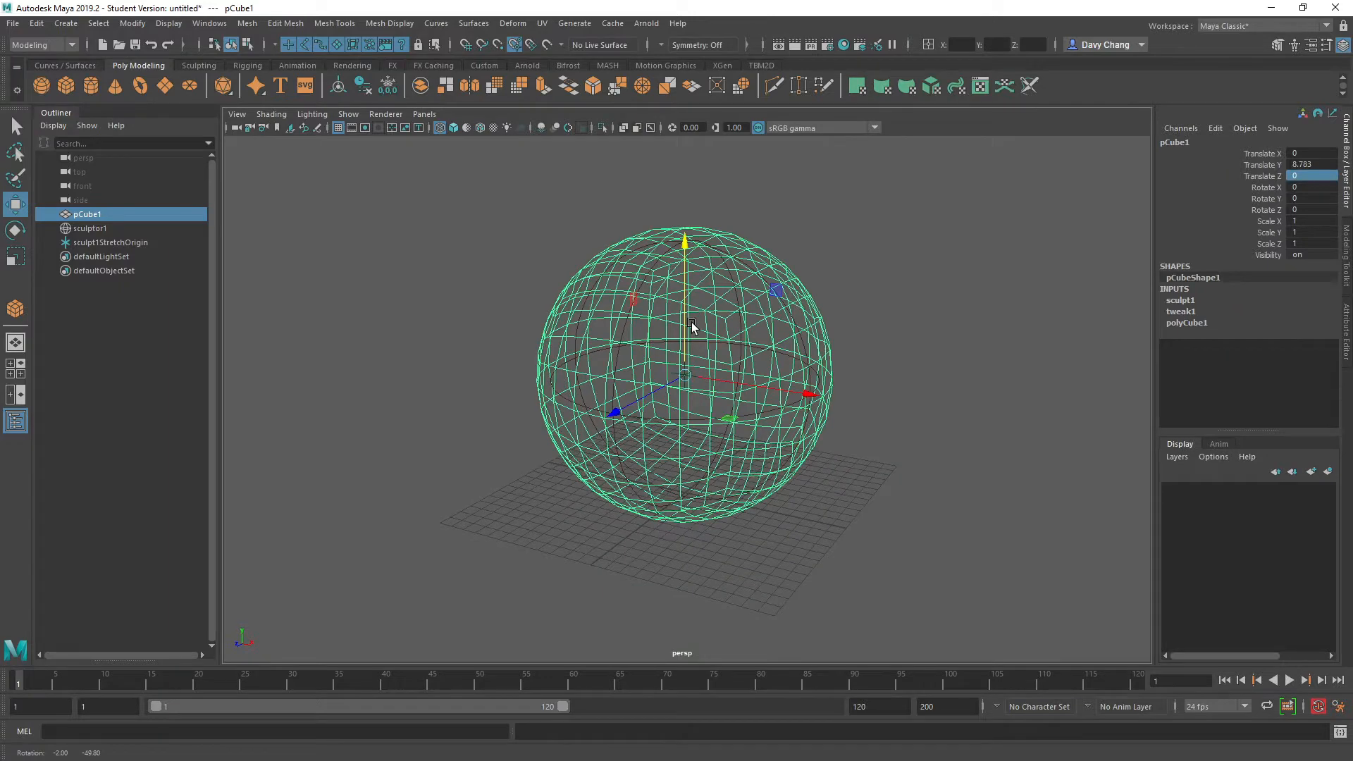
pyautogui.scroll(-1, 681, 340)
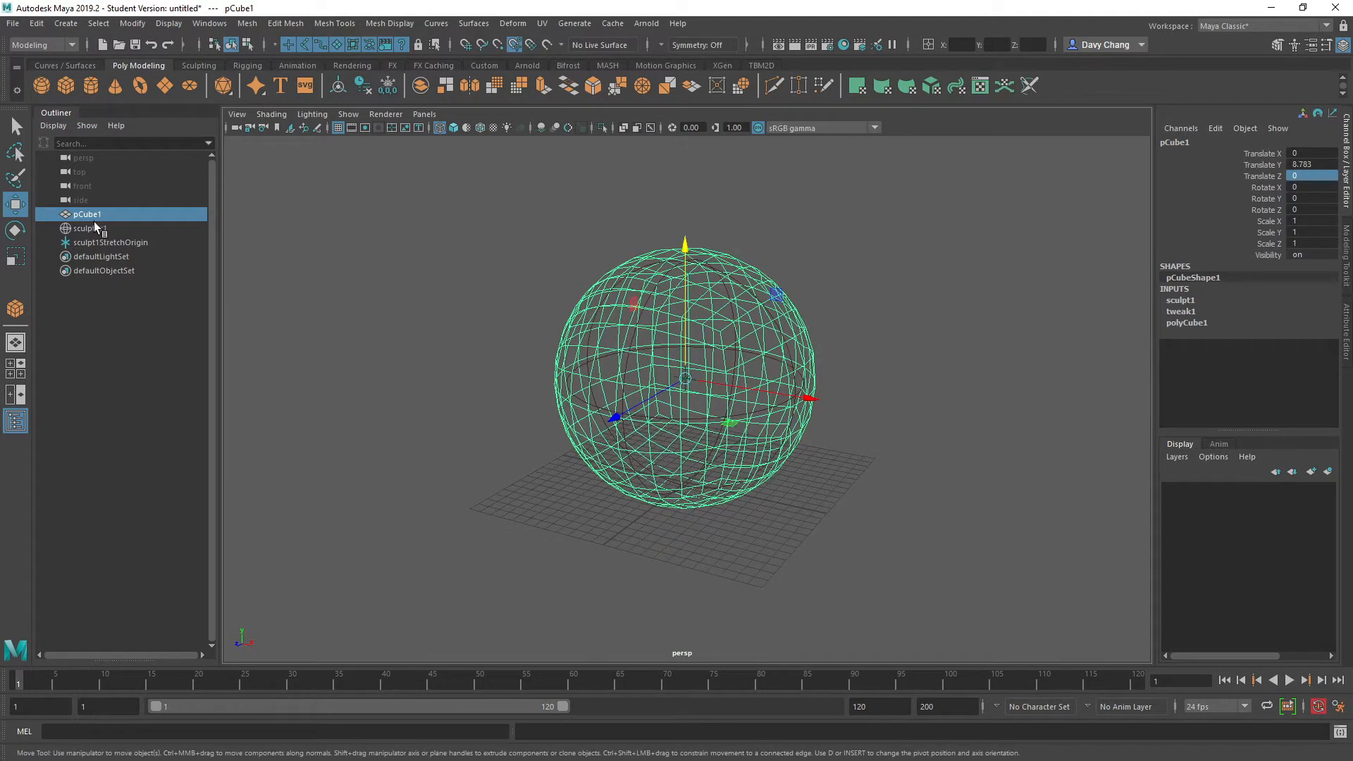
pyautogui.hotkey('alt', 'shift', 'd')
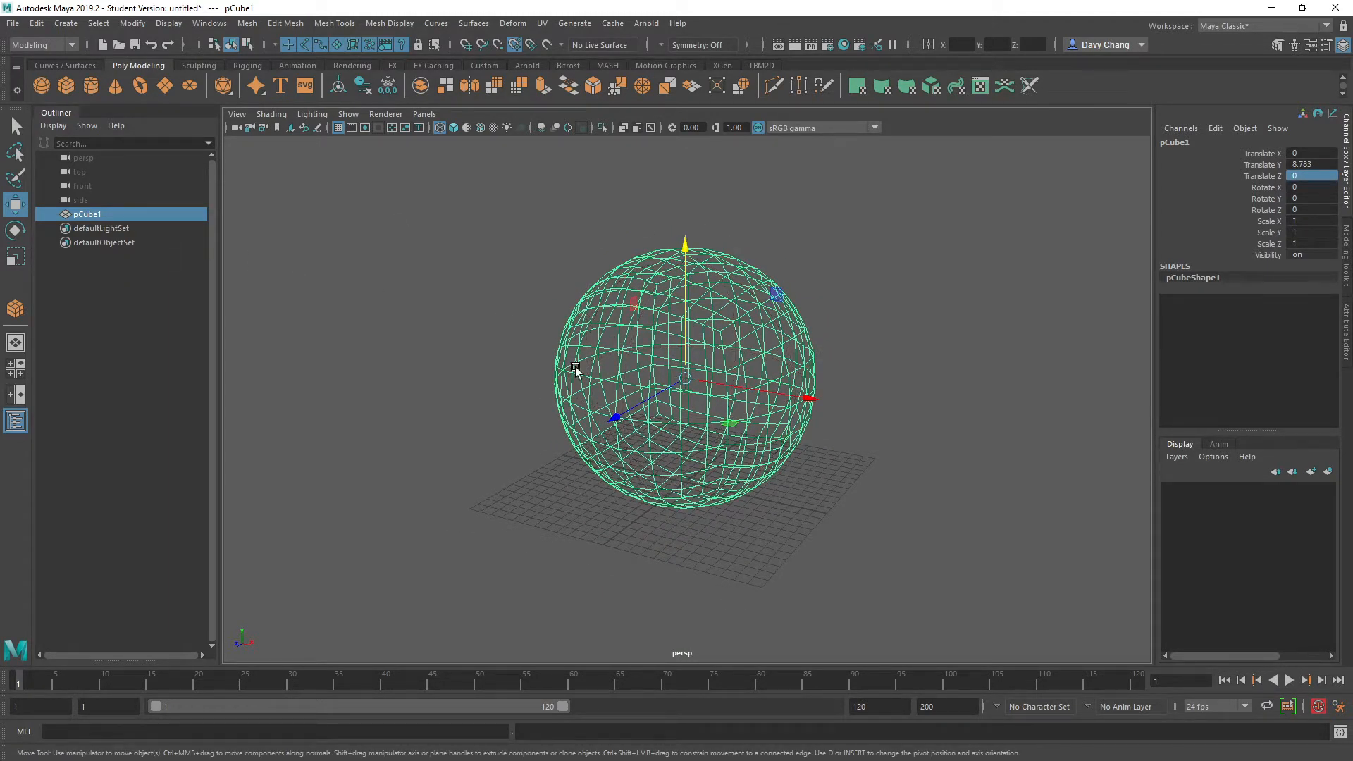
pyautogui.scroll(2, 549, 346)
pyautogui.click(453, 127)
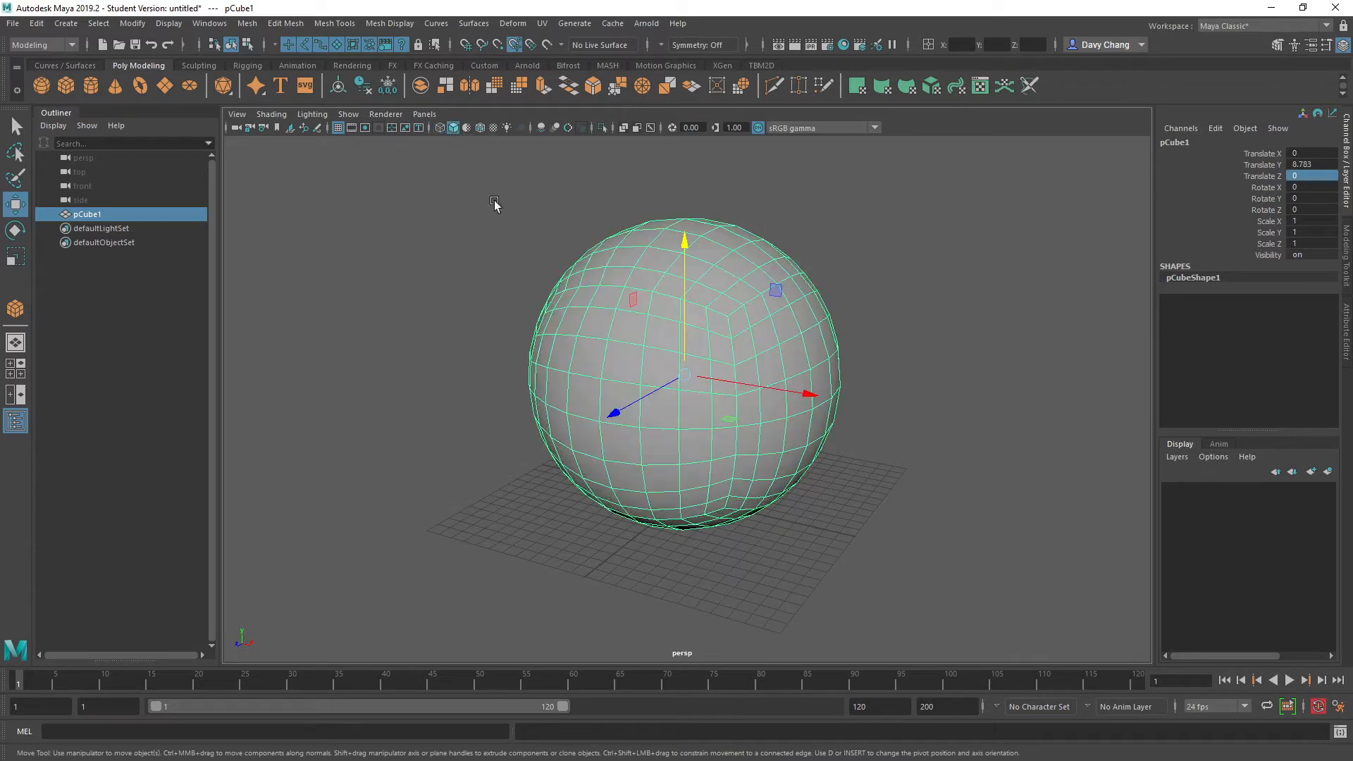
pyautogui.keyDown('alt'); pyautogui.moveTo(494, 202); pyautogui.dragTo(644, 357); pyautogui.keyUp('alt')
pyautogui.click(537, 394)
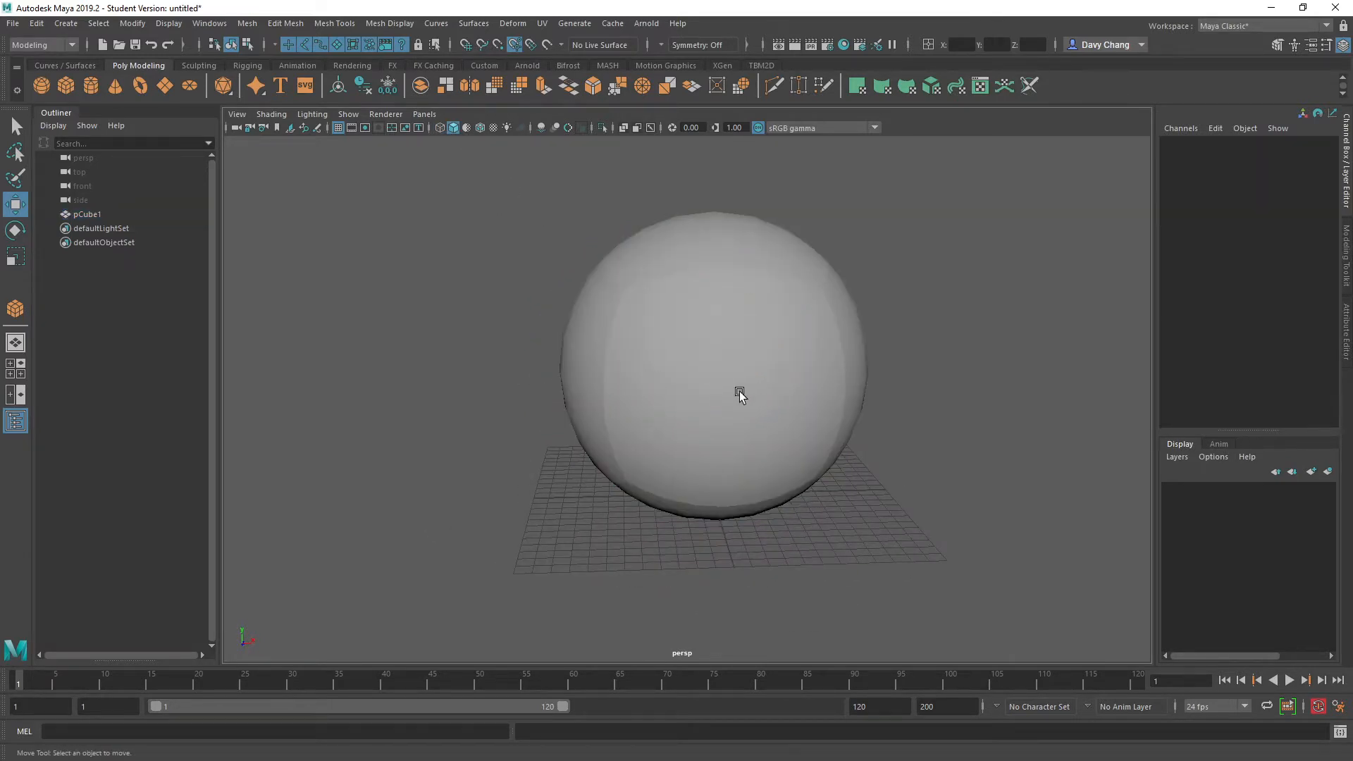
# Raise the rounded pCube1 along Y to a Translate Y of about 11.84
pyautogui.keyDown('alt'); pyautogui.moveTo(737, 393); pyautogui.dragTo(689, 400); pyautogui.keyUp('alt')
pyautogui.click(688, 400)
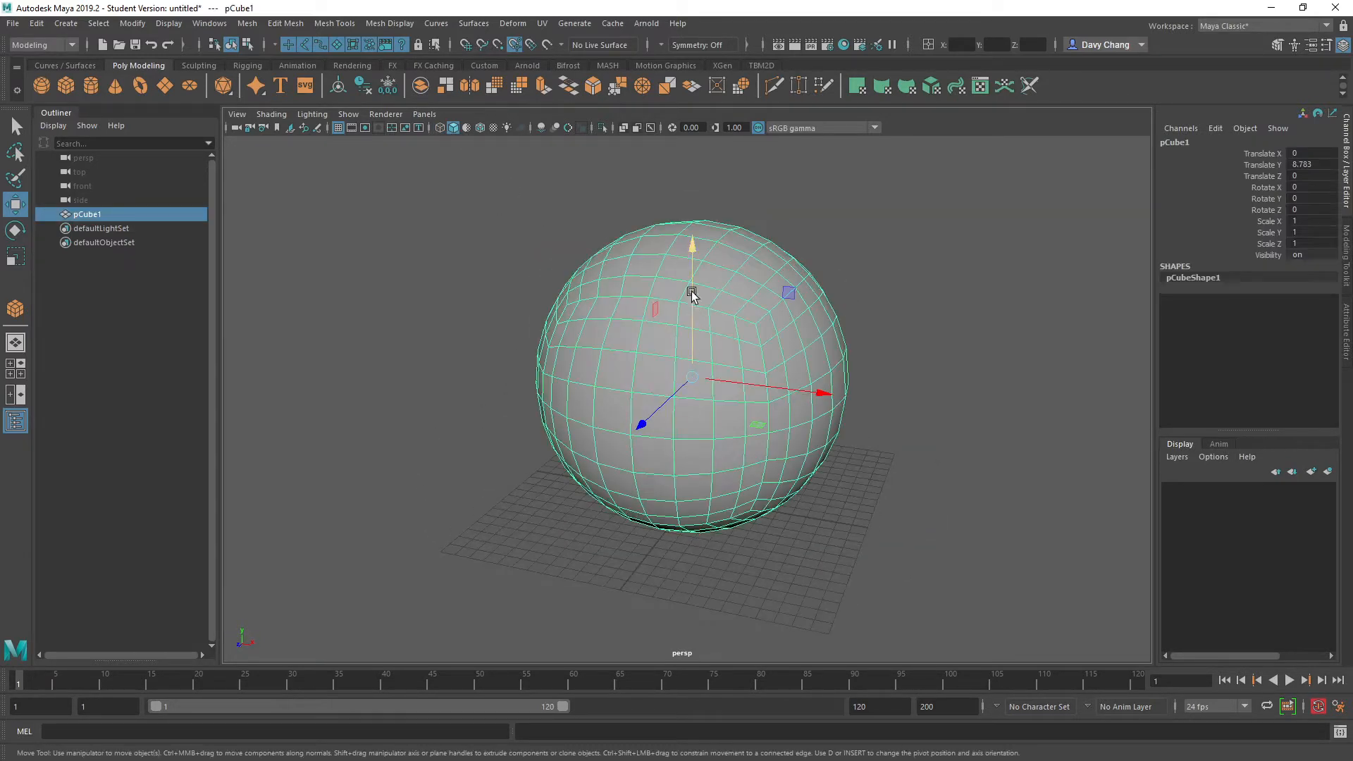
pyautogui.moveTo(691, 293); pyautogui.dragTo(692, 224)
pyautogui.keyDown('alt'); pyautogui.moveTo(613, 257); pyautogui.dragTo(529, 271, button='right'); pyautogui.keyUp('alt')
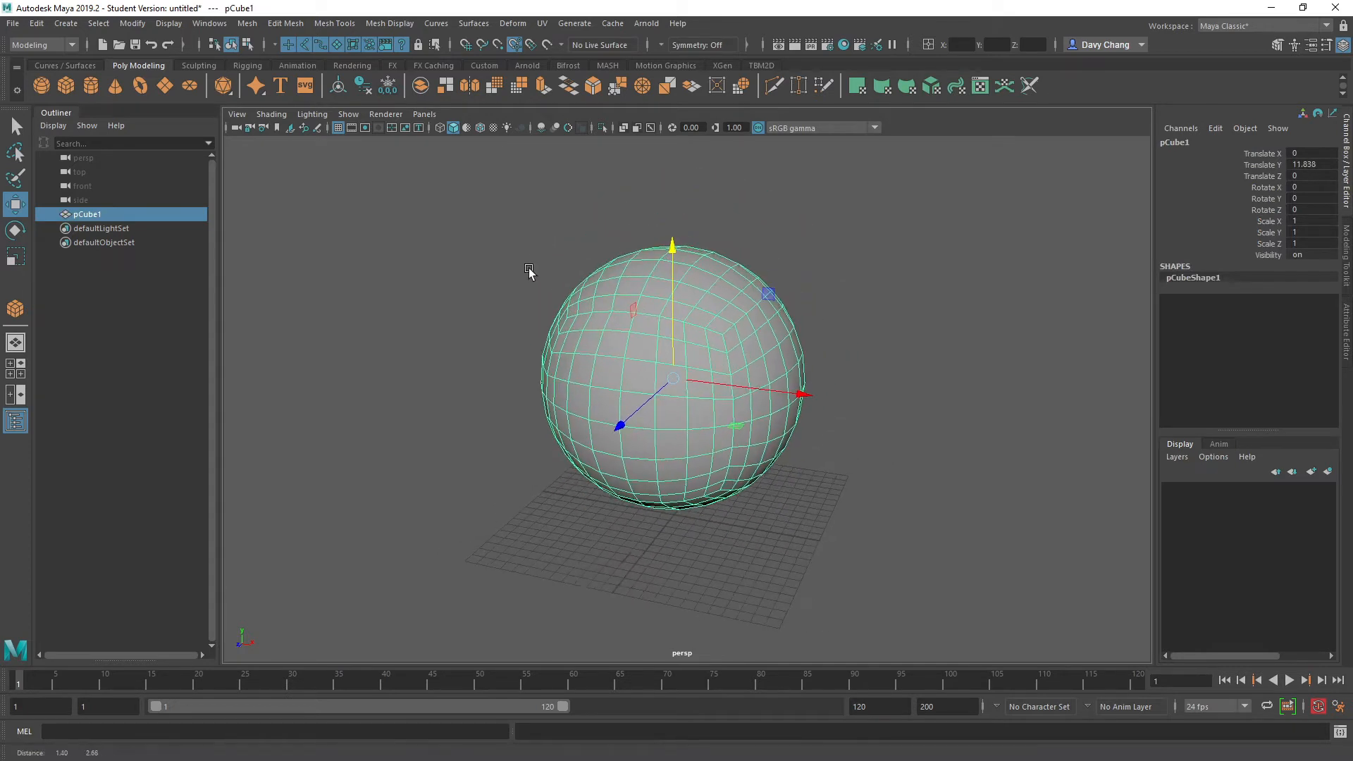
# Apply Soften Edge to the whole sphere
pyautogui.click(392, 24)
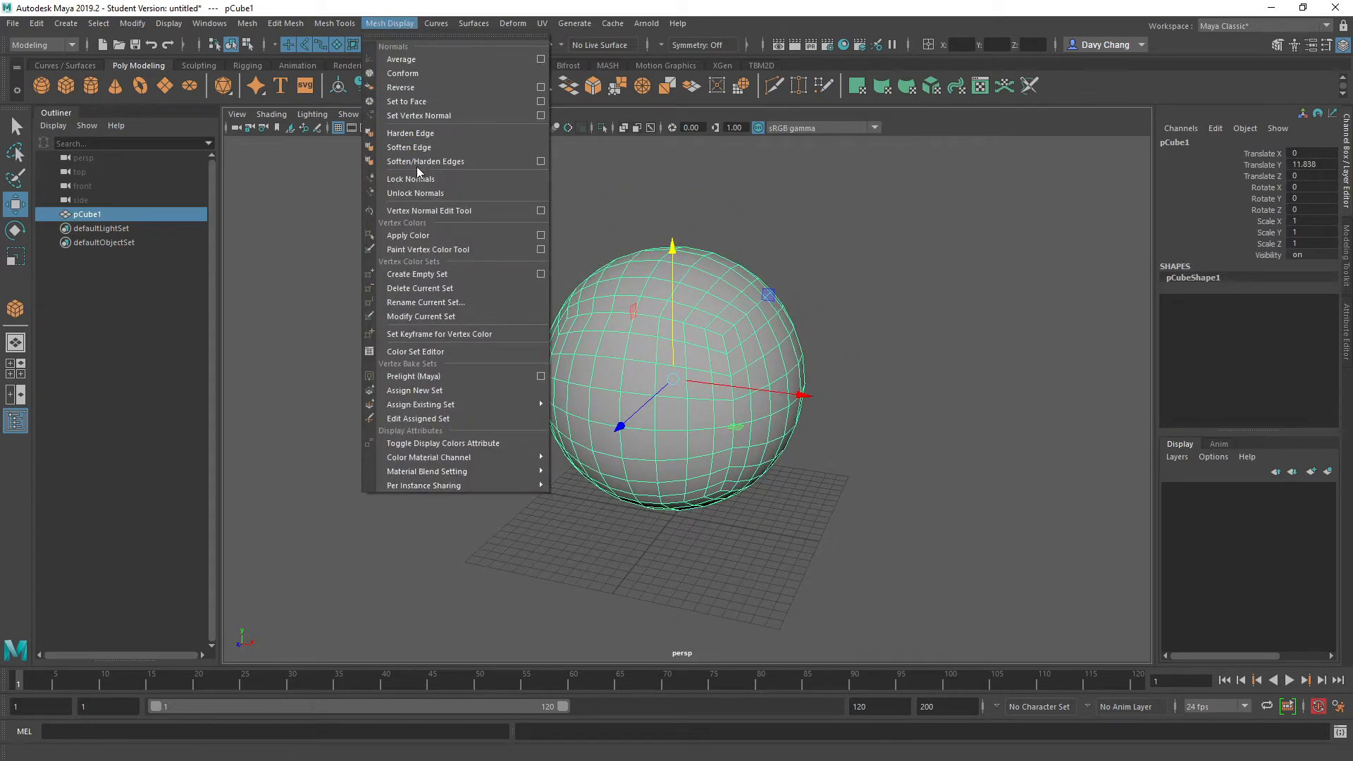
pyautogui.click(408, 147)
pyautogui.click(532, 426)
pyautogui.keyDown('alt'); pyautogui.moveTo(532, 426); pyautogui.dragTo(628, 387); pyautogui.keyUp('alt')
pyautogui.click(628, 375)
pyautogui.keyDown('alt'); pyautogui.moveTo(628, 374); pyautogui.dragTo(698, 342, button='right'); pyautogui.keyUp('alt')
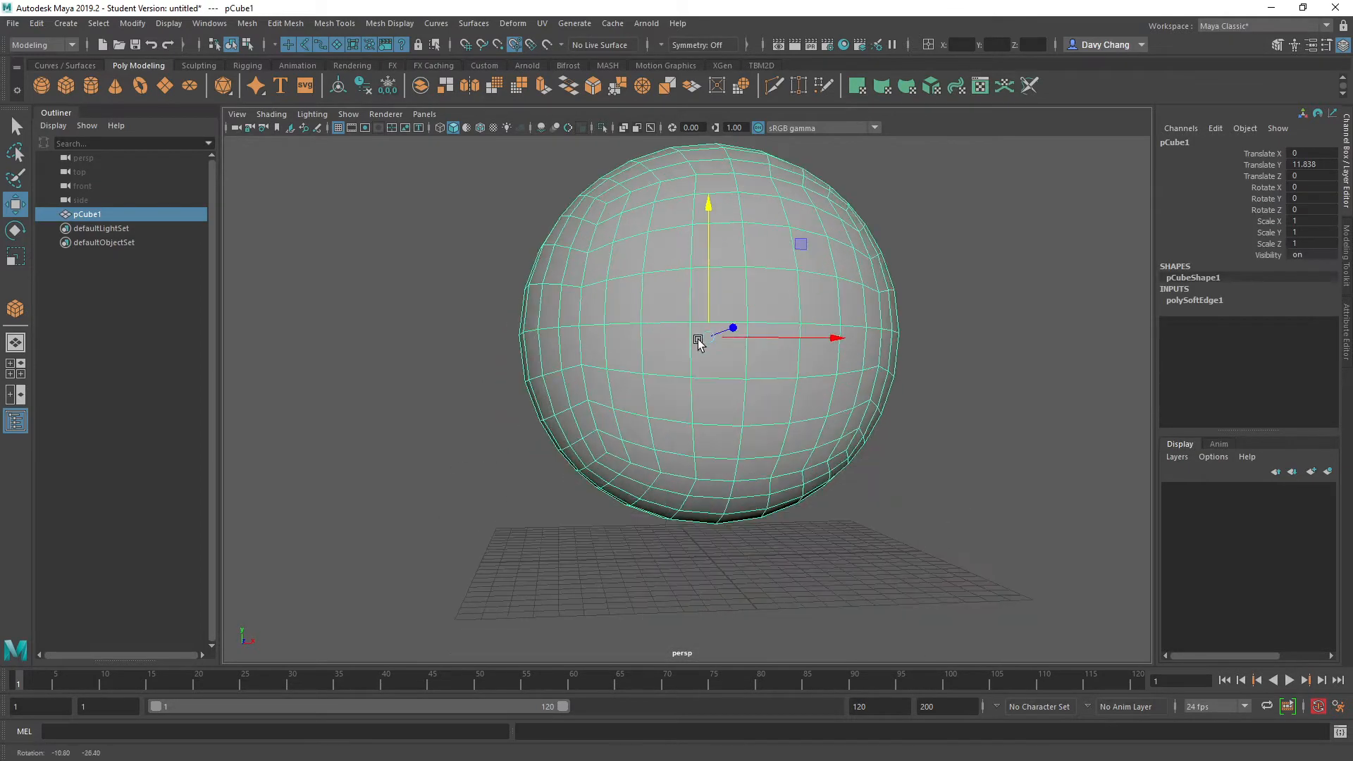
# Select the four central faces on the sphere's front and grow the selection to a 4 by 4 face patch
pyautogui.moveTo(614, 278); pyautogui.dragTo(611, 317, button='right')
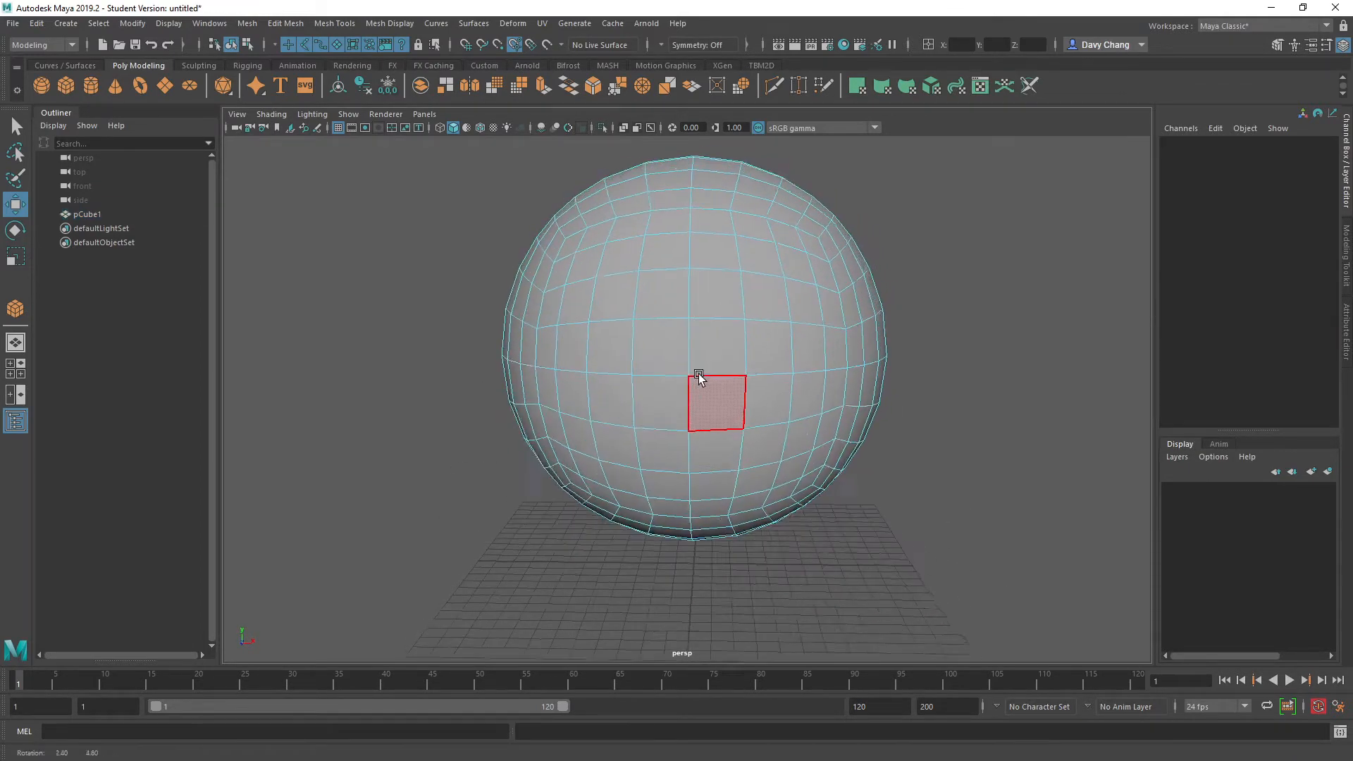
pyautogui.moveTo(679, 353); pyautogui.dragTo(705, 359)
pyautogui.keyDown('shift'); pyautogui.click(711, 402); pyautogui.keyUp('shift')
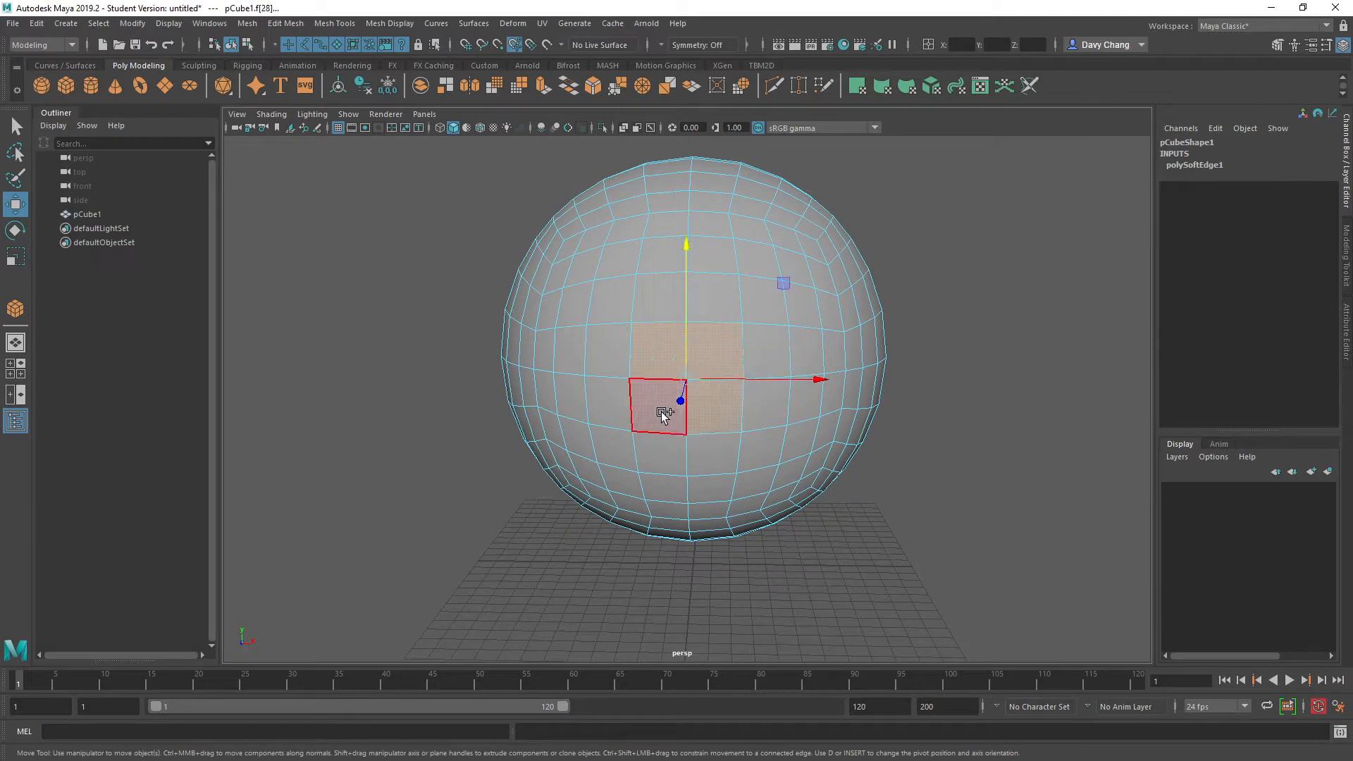
pyautogui.keyDown('shift'); pyautogui.click(661, 412); pyautogui.keyUp('shift')
pyautogui.keyDown('alt'); pyautogui.moveTo(781, 412); pyautogui.dragTo(694, 412, button='right'); pyautogui.keyUp('alt')
pyautogui.hotkey('shift', '.')
pyautogui.keyDown('alt'); pyautogui.moveTo(693, 412); pyautogui.dragTo(635, 403); pyautogui.keyUp('alt')
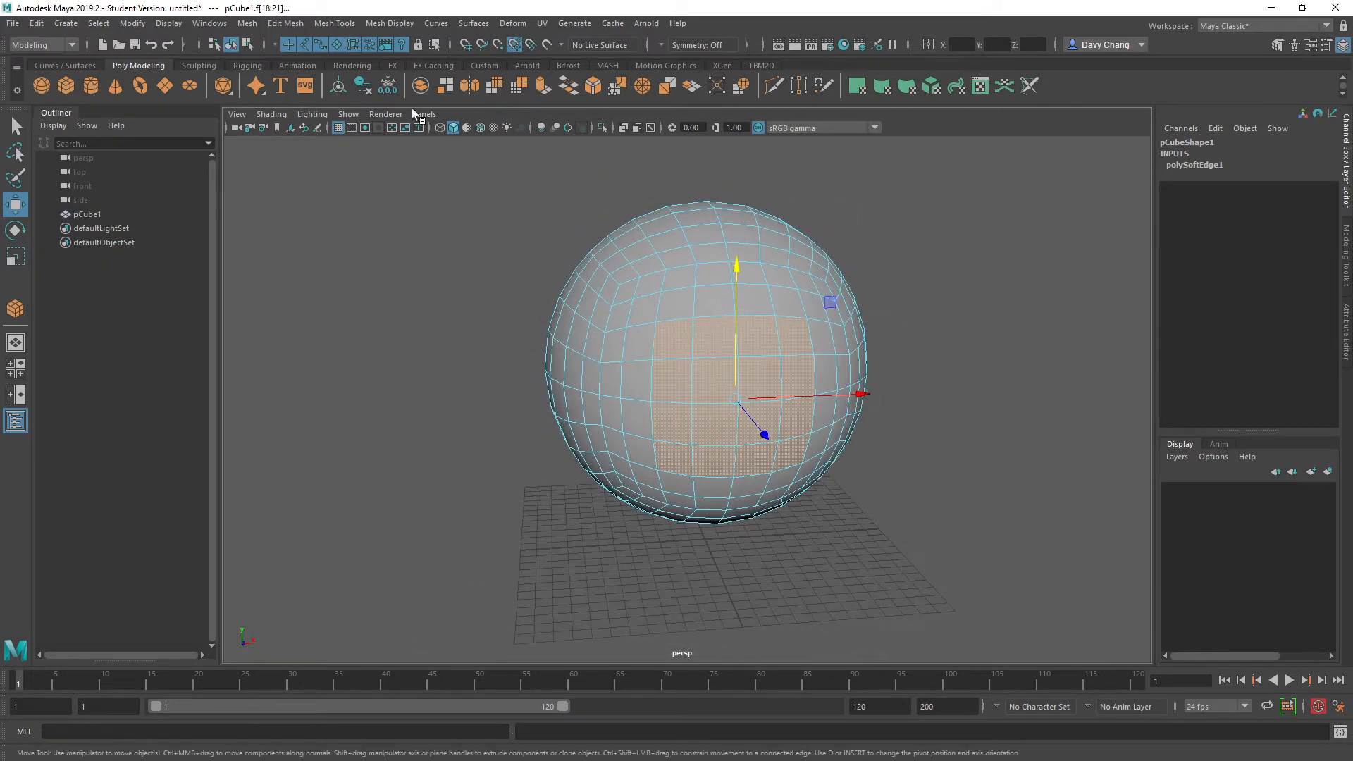
# Circularize the selected front face patch with Alignment set to Surface (average)
pyautogui.click(285, 25)
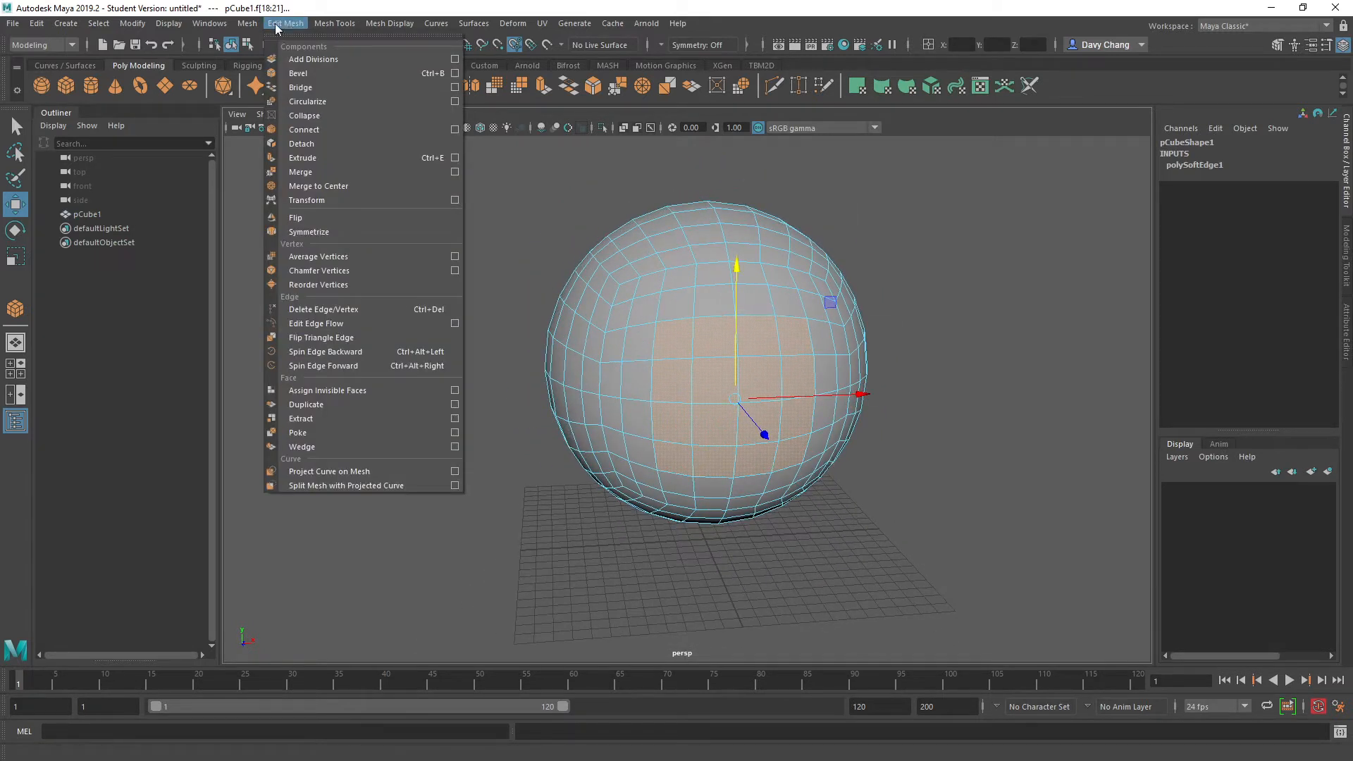
pyautogui.click(307, 101)
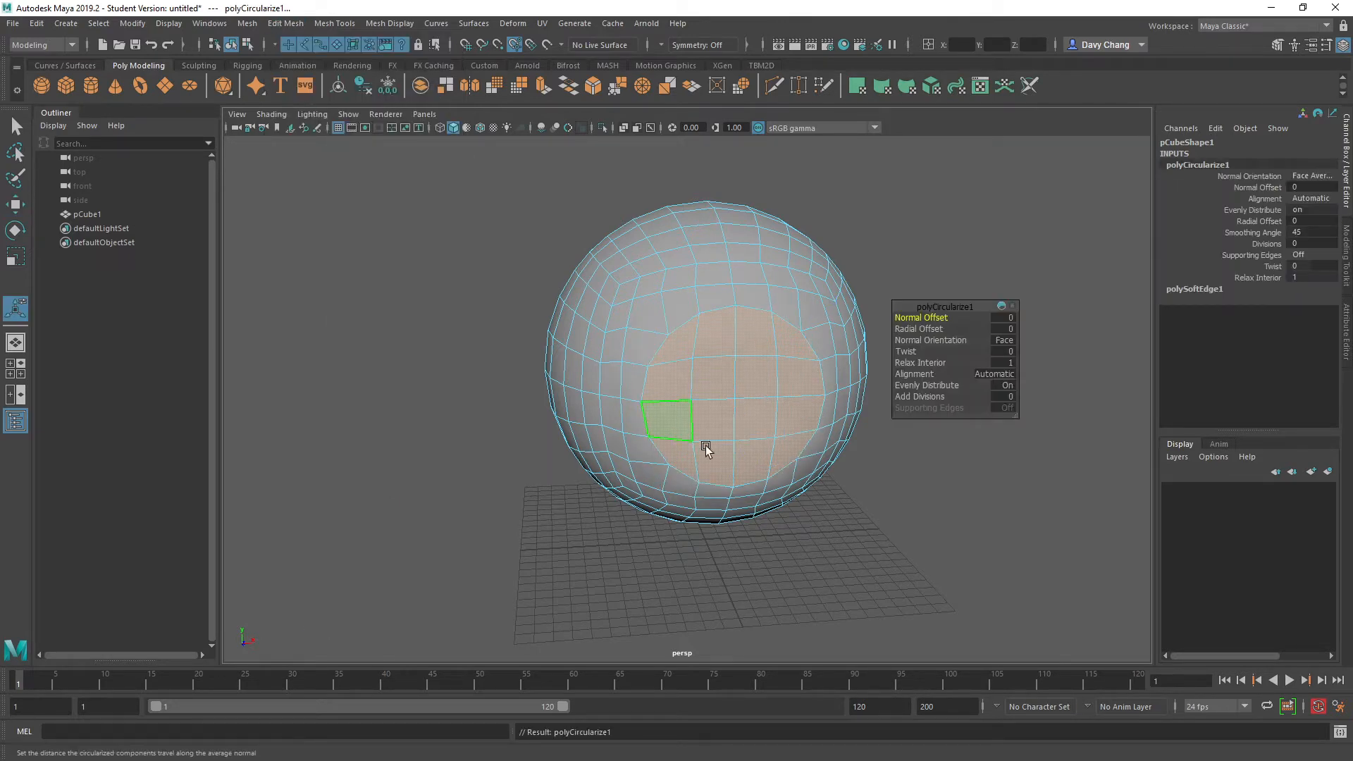
pyautogui.keyDown('alt'); pyautogui.moveTo(705, 445); pyautogui.dragTo(730, 418); pyautogui.keyUp('alt')
pyautogui.keyDown('alt'); pyautogui.moveTo(753, 391); pyautogui.dragTo(637, 414, button='middle'); pyautogui.keyUp('alt')
pyautogui.keyDown('alt'); pyautogui.moveTo(623, 409); pyautogui.dragTo(646, 411); pyautogui.keyUp('alt')
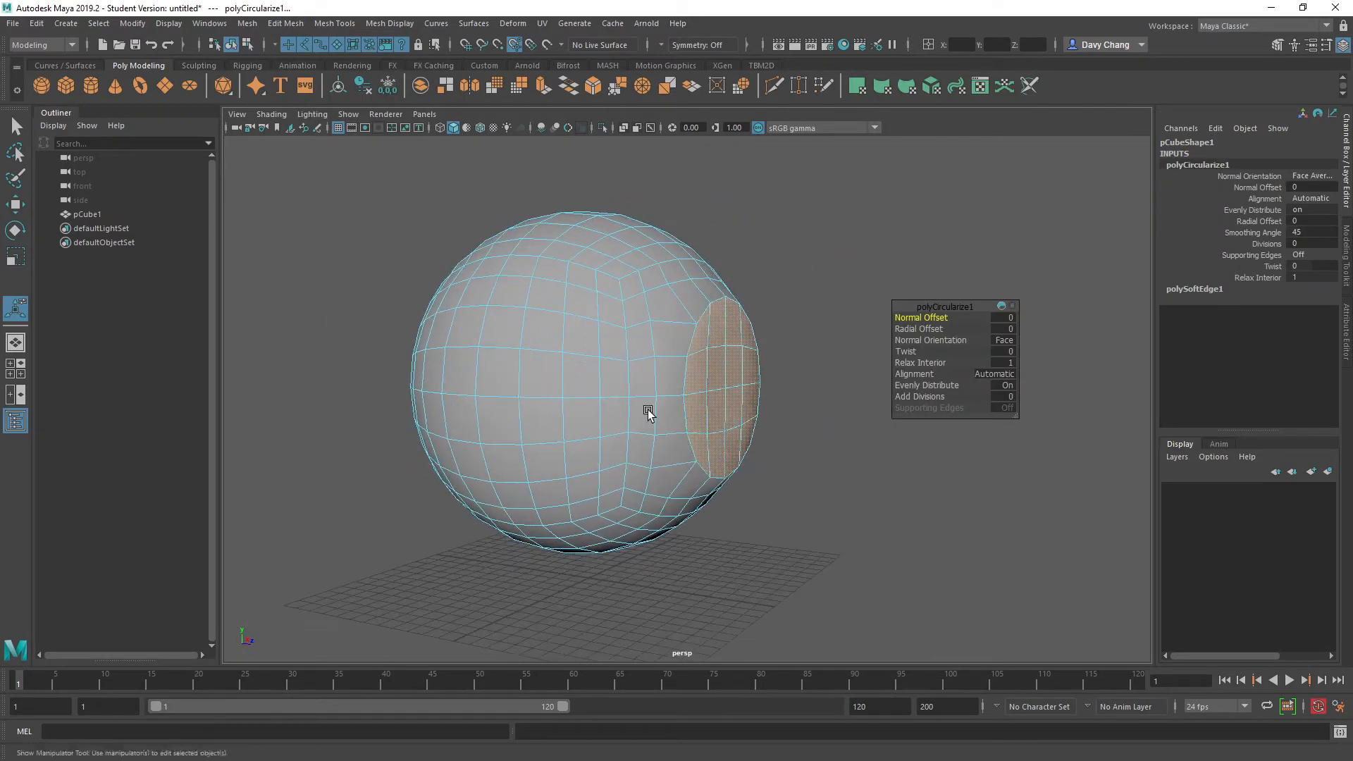
pyautogui.keyDown('alt'); pyautogui.moveTo(646, 411); pyautogui.dragTo(672, 438, button='right'); pyautogui.keyUp('alt')
pyautogui.click(992, 376)
pyautogui.click(1026, 411)
pyautogui.keyDown('alt'); pyautogui.moveTo(672, 438); pyautogui.dragTo(568, 447); pyautogui.keyUp('alt')
pyautogui.keyDown('alt'); pyautogui.moveTo(568, 447); pyautogui.dragTo(620, 427, button='middle'); pyautogui.keyUp('alt')
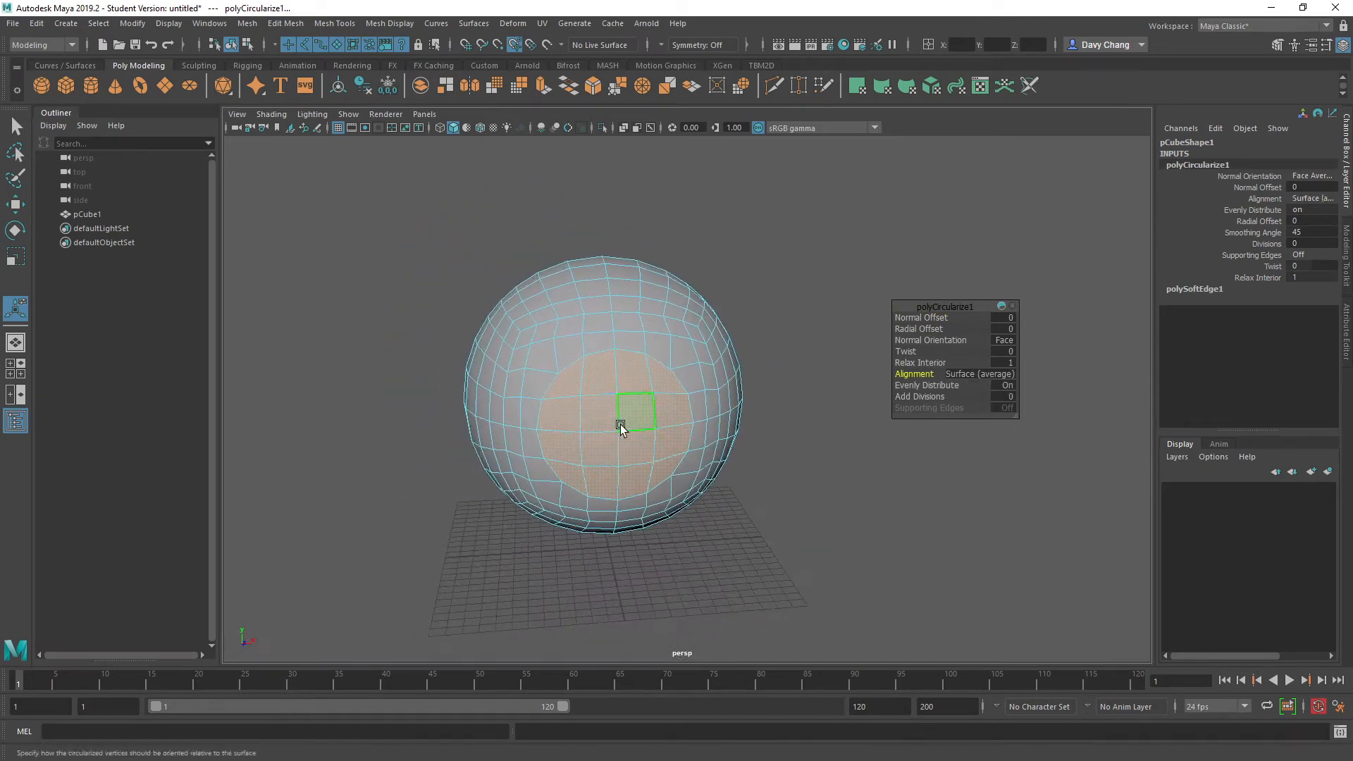
# Select the circular edge loop around the front patch and the sphere's horizontal middle edge loop outside that circle
pyautogui.keyDown('alt'); pyautogui.moveTo(620, 427); pyautogui.dragTo(669, 413, button='right'); pyautogui.keyUp('alt')
pyautogui.moveTo(606, 323); pyautogui.dragTo(590, 289, button='right')
pyautogui.keyDown('alt'); pyautogui.moveTo(600, 363); pyautogui.dragTo(647, 354, button='middle'); pyautogui.keyUp('alt')
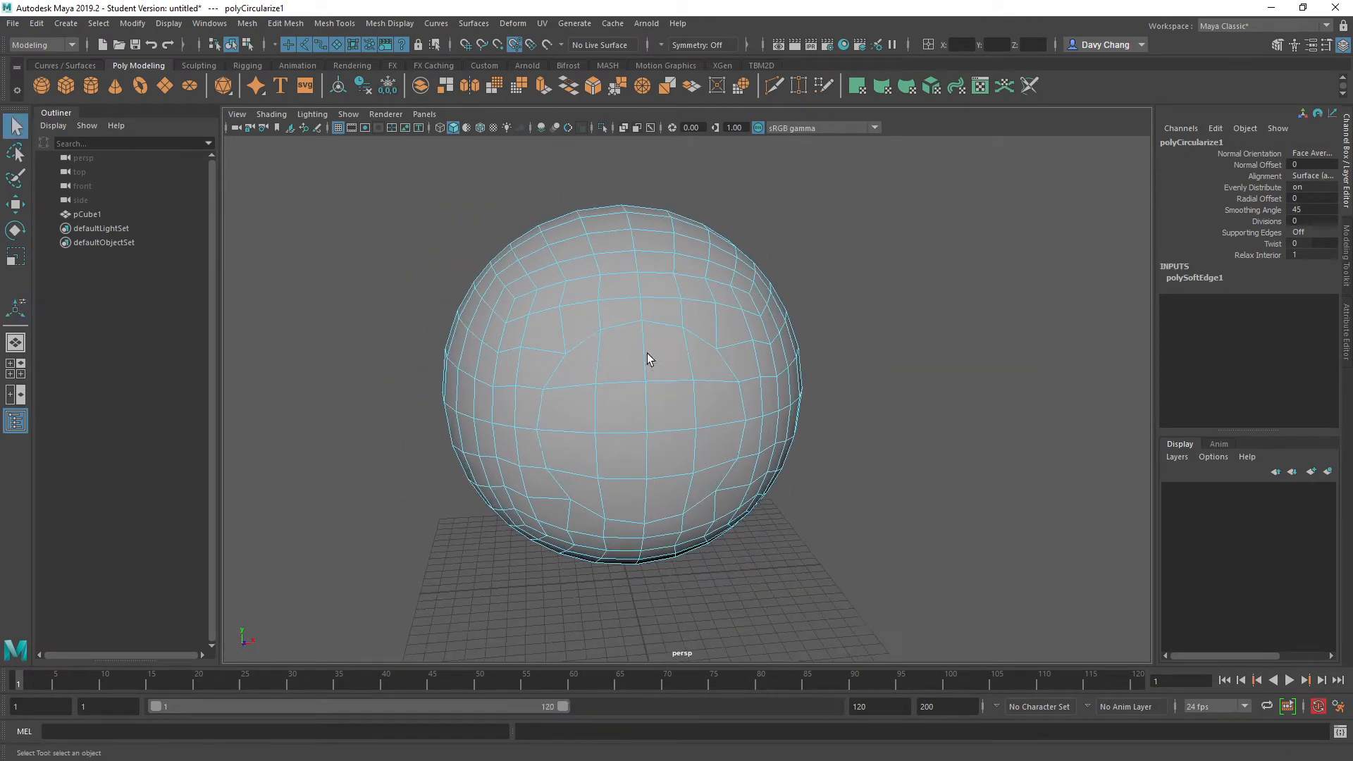
pyautogui.keyDown('alt'); pyautogui.moveTo(533, 419); pyautogui.dragTo(544, 402); pyautogui.keyUp('alt')
pyautogui.doubleClick(569, 408)
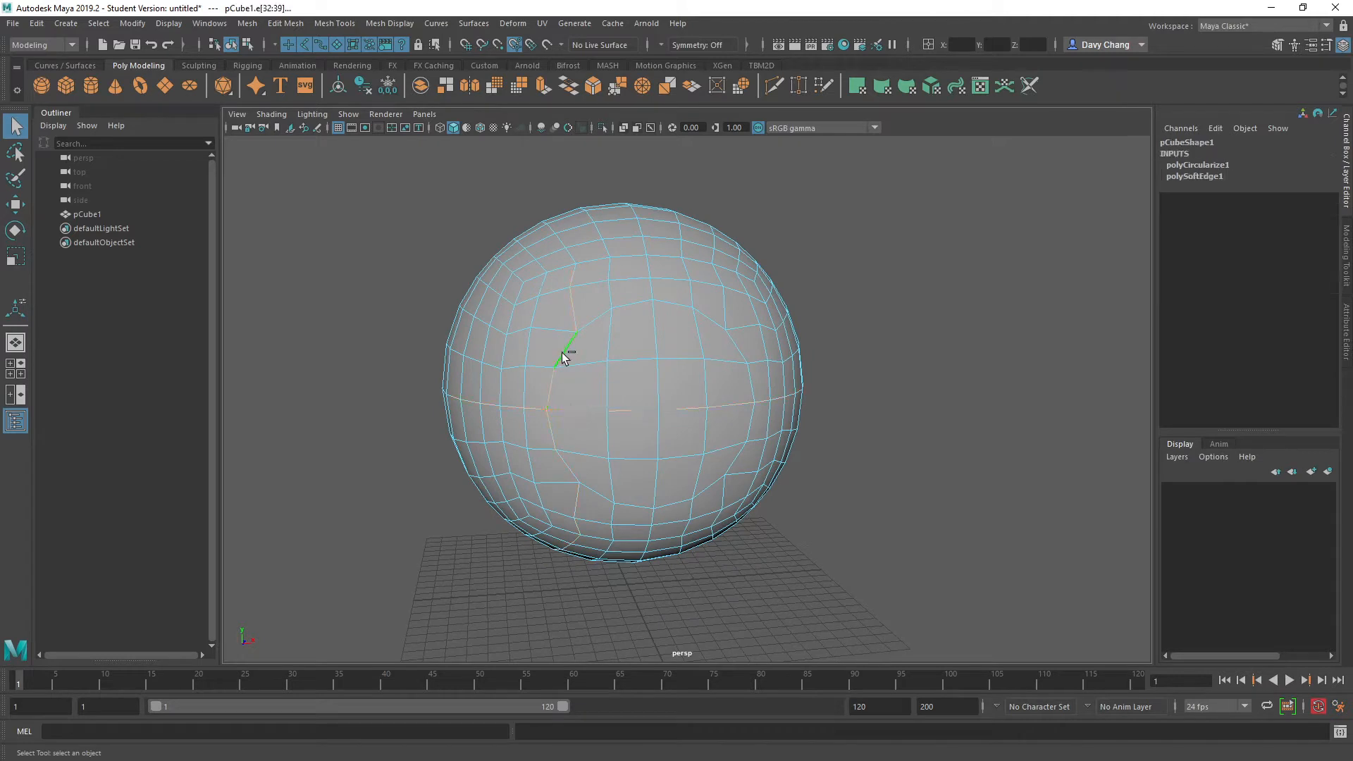
pyautogui.keyDown('ctrl'); pyautogui.doubleClick(564, 351); pyautogui.keyUp('ctrl')
pyautogui.keyDown('alt'); pyautogui.moveTo(553, 437); pyautogui.dragTo(523, 423); pyautogui.keyUp('alt')
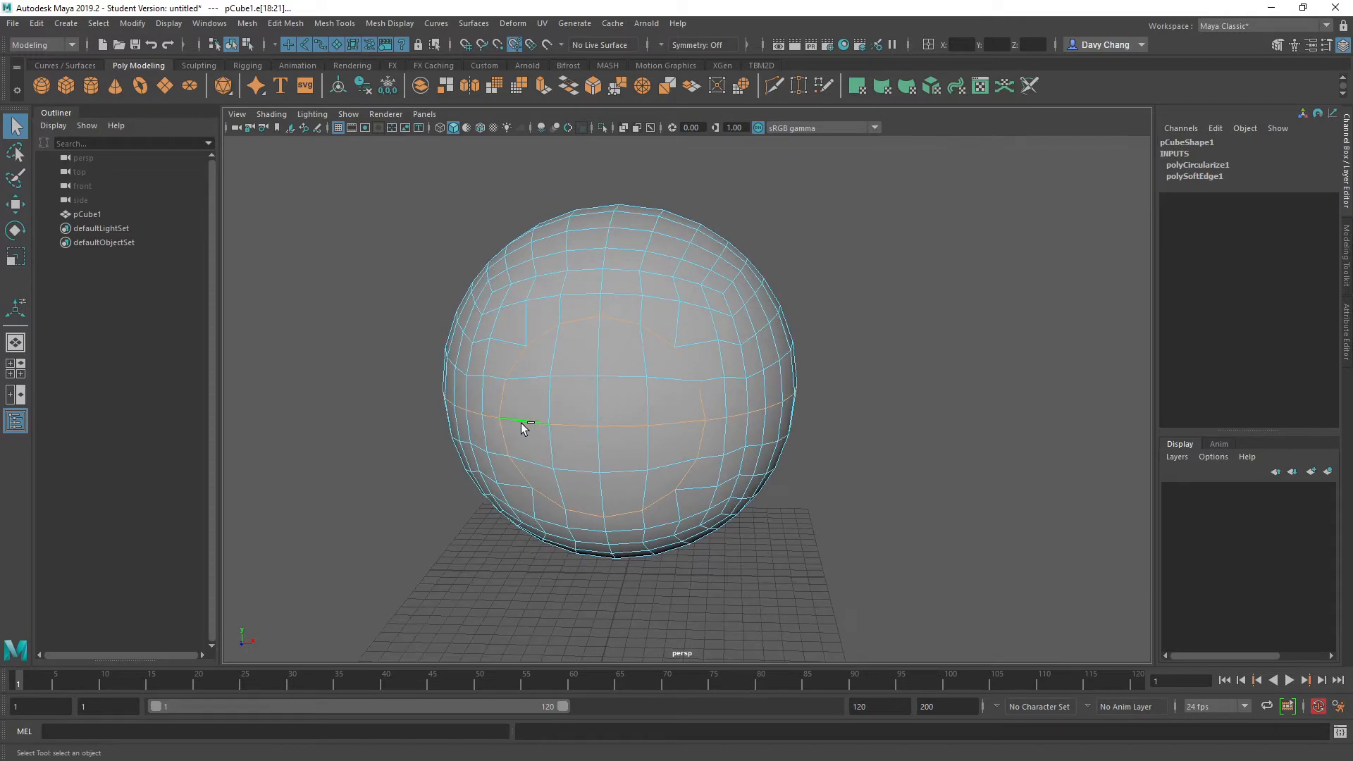
pyautogui.keyDown('alt'); pyautogui.moveTo(671, 424); pyautogui.dragTo(641, 424); pyautogui.keyUp('alt')
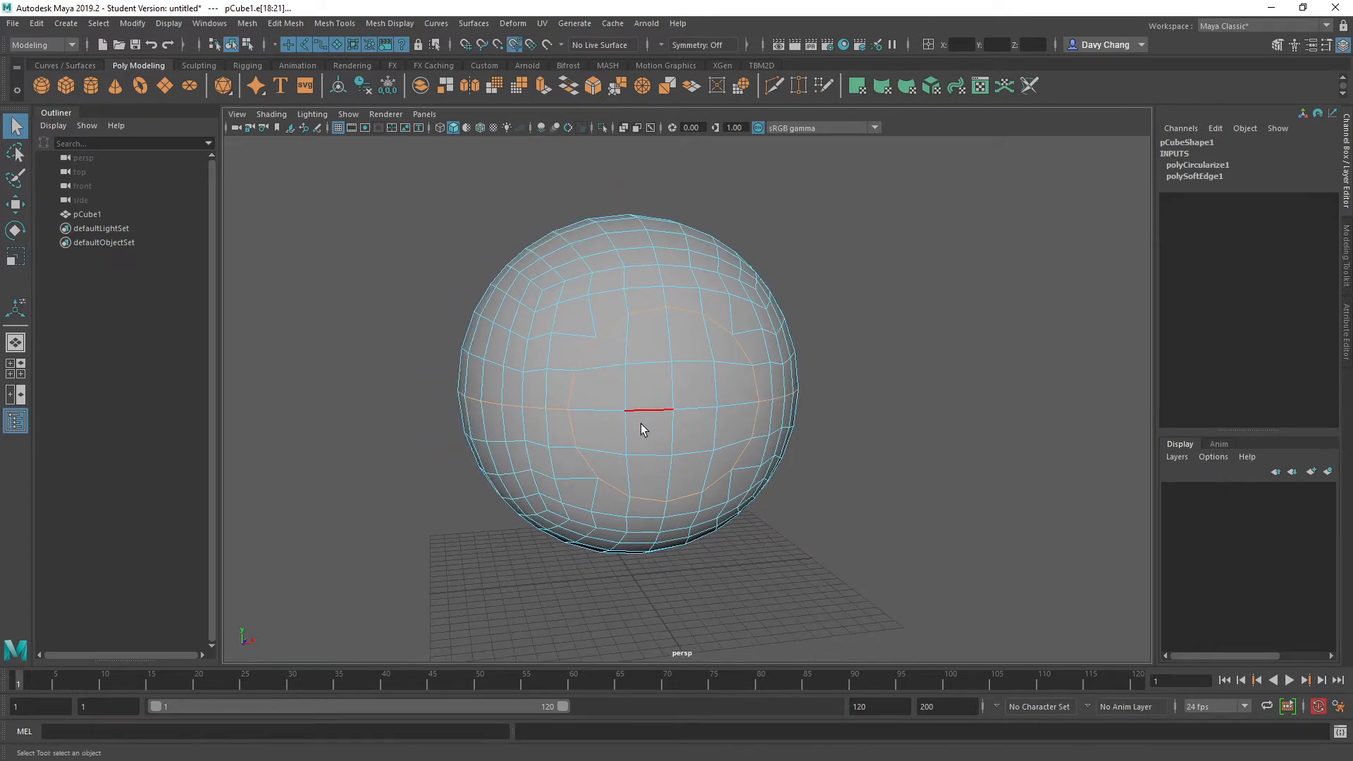
# Bevel the selected edge loops with a Fraction of 0.25 and 2 segments
pyautogui.hotkey('ctrl', 'b')
pyautogui.keyDown('alt'); pyautogui.moveTo(584, 401); pyautogui.dragTo(856, 384, button='right'); pyautogui.keyUp('alt')
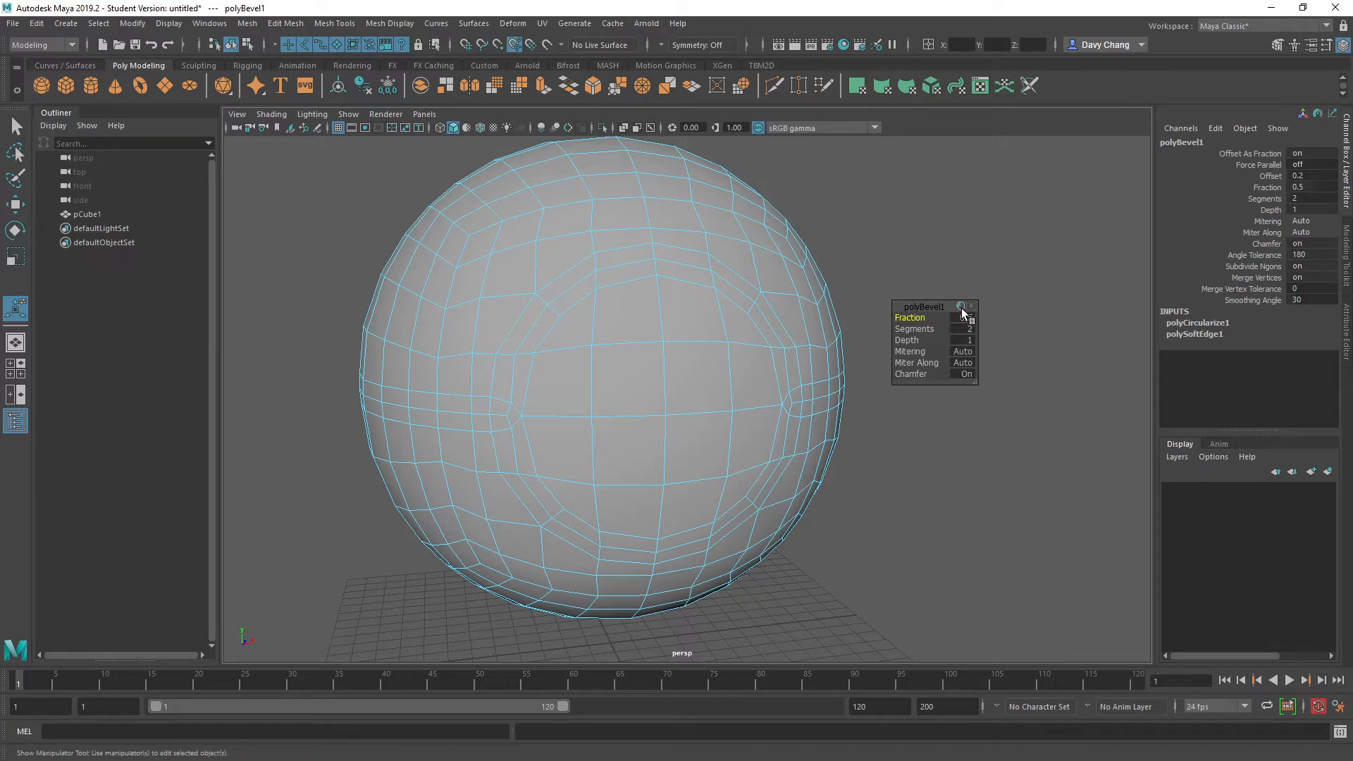
pyautogui.moveTo(904, 317); pyautogui.dragTo(889, 323)
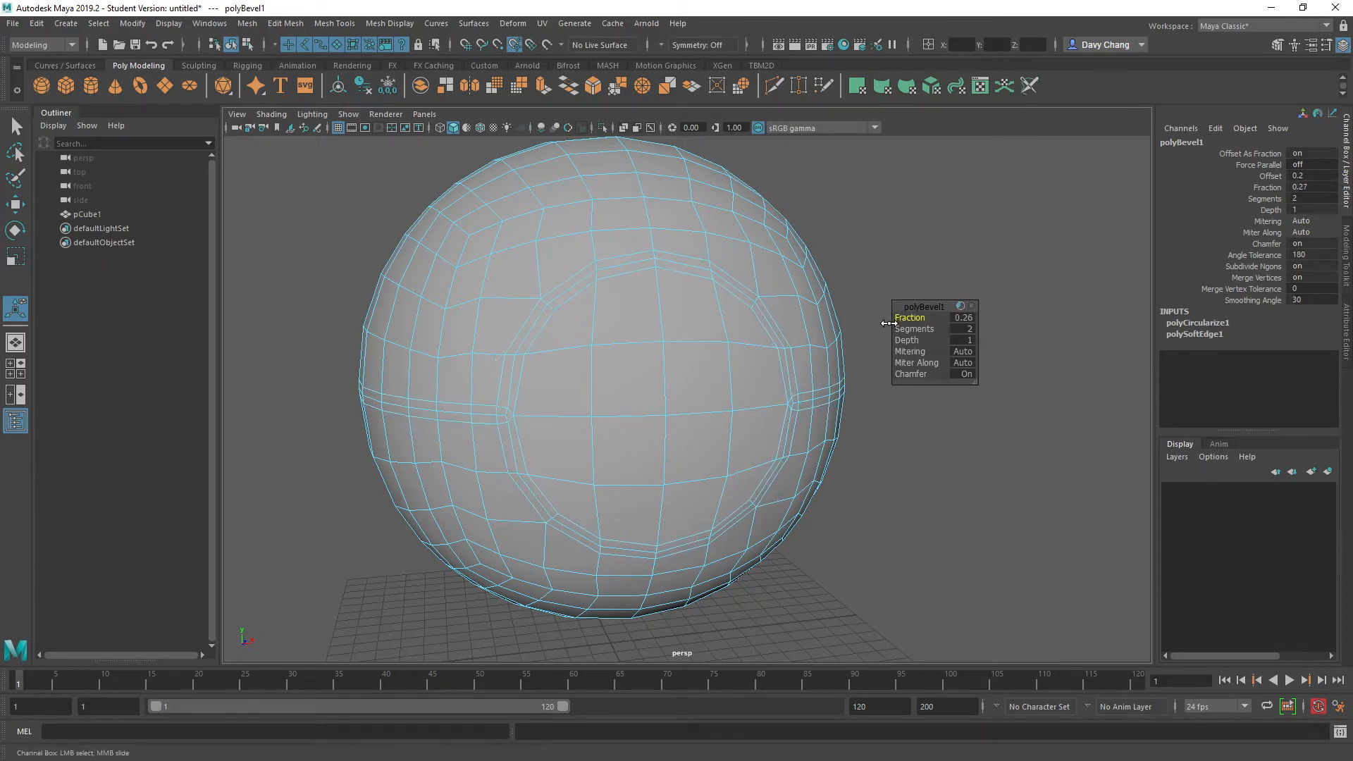
pyautogui.scroll(-3, 505, 414)
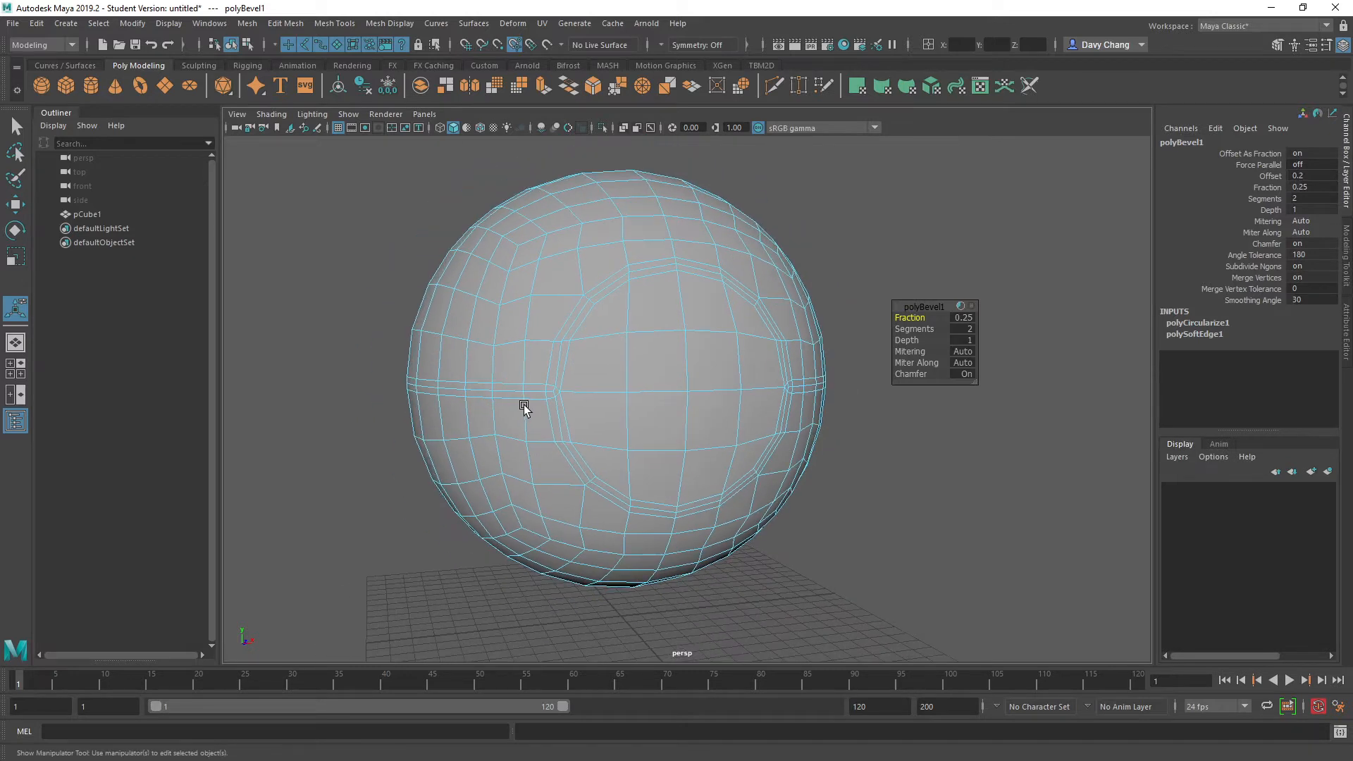
# Extrude the beveled strip faces around the circle and middle band inward with Local Translate Z -0.34, and return to object selection
pyautogui.moveTo(595, 296); pyautogui.dragTo(596, 334, button='right')
pyautogui.click(502, 388)
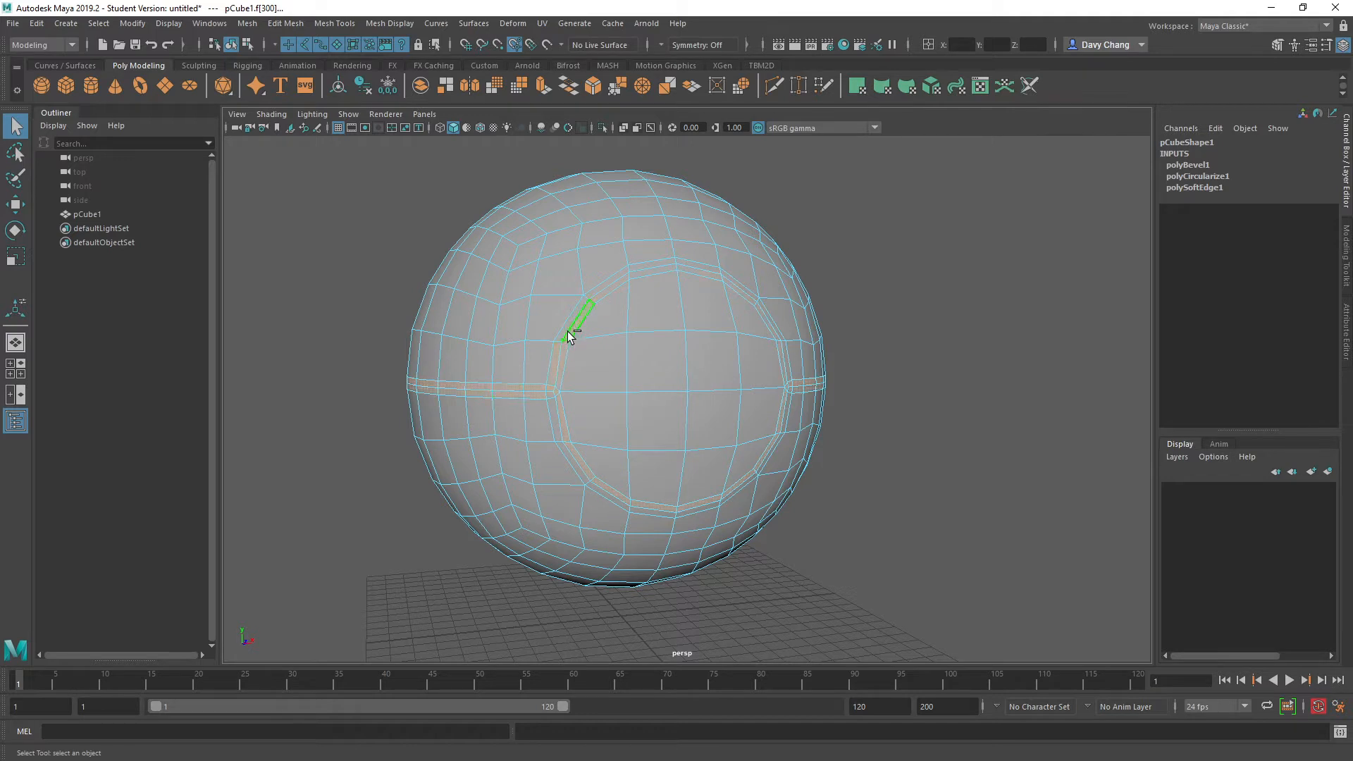
pyautogui.hotkey('ctrl', 'e')
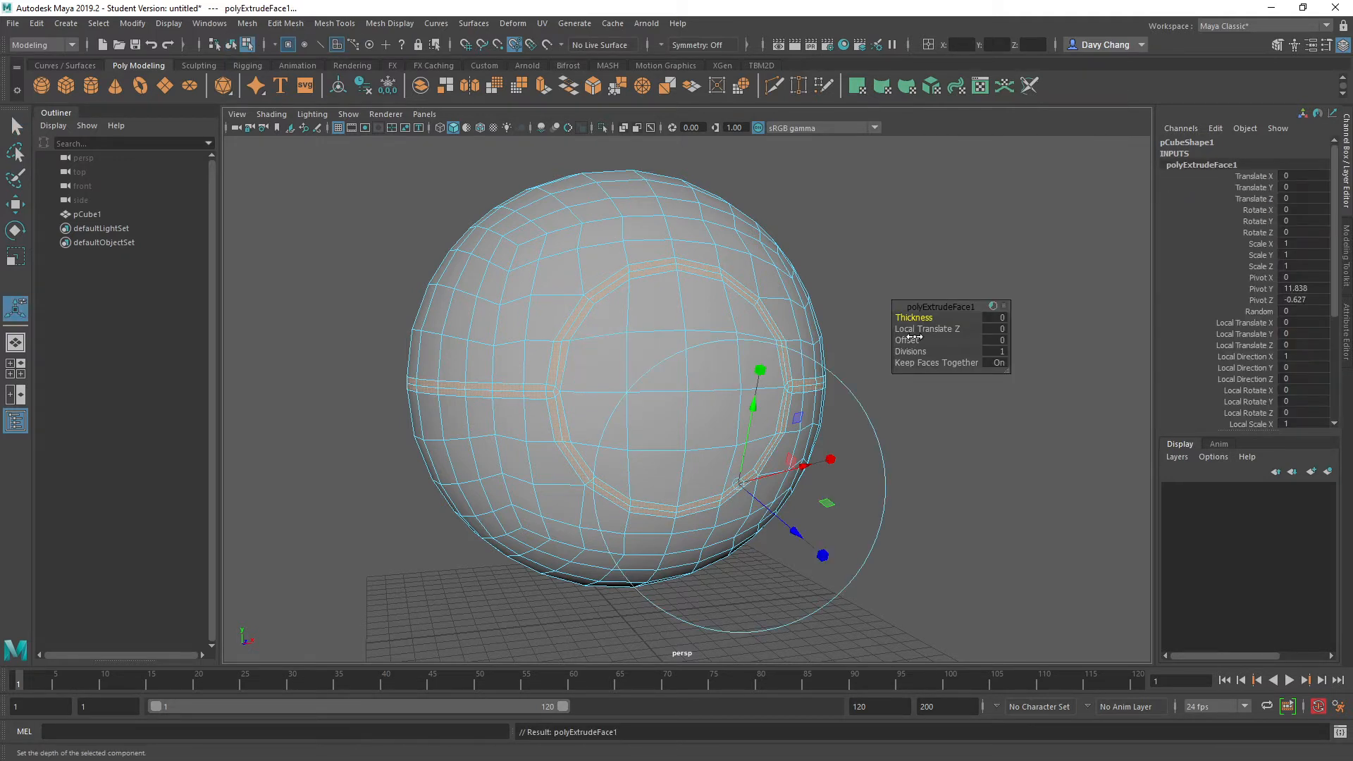
pyautogui.click(916, 328)
pyautogui.moveTo(916, 328); pyautogui.dragTo(896, 332)
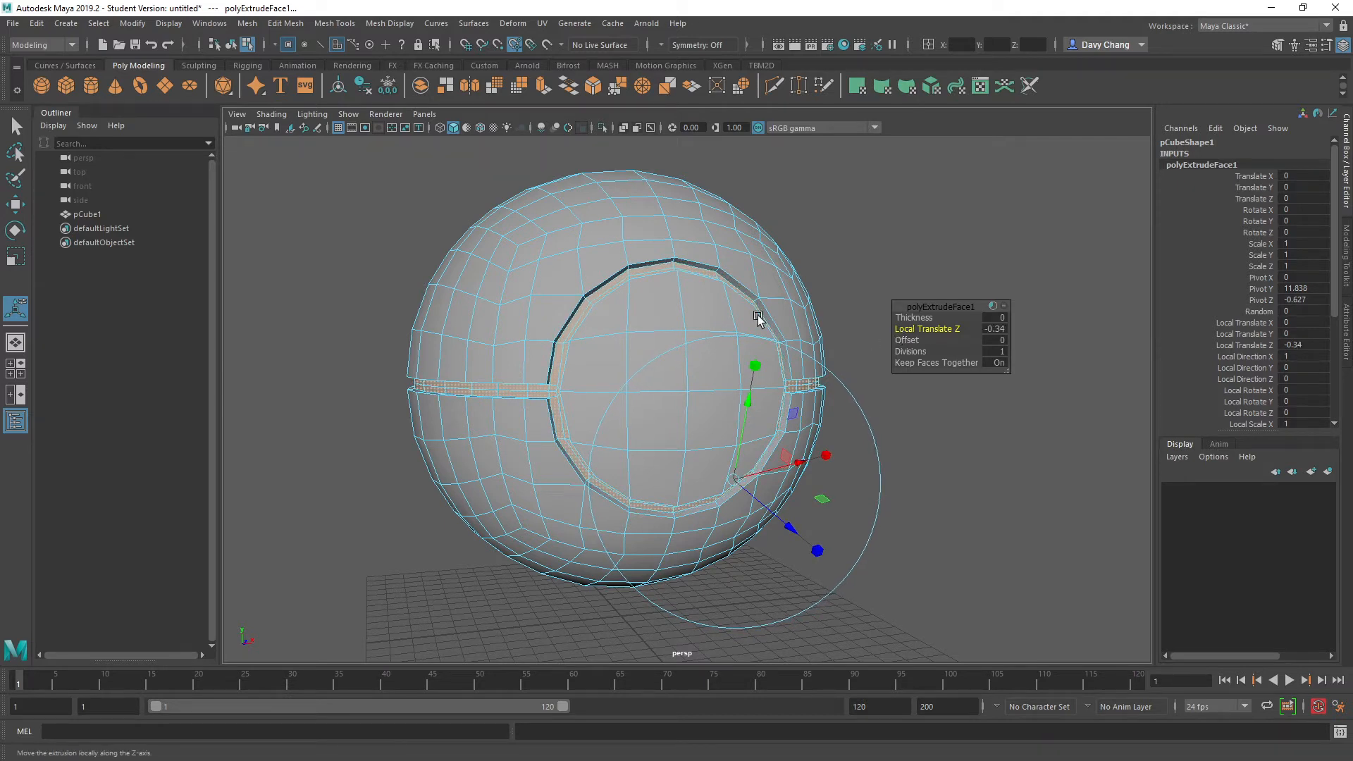
pyautogui.moveTo(604, 227); pyautogui.dragTo(717, 283, button='right')
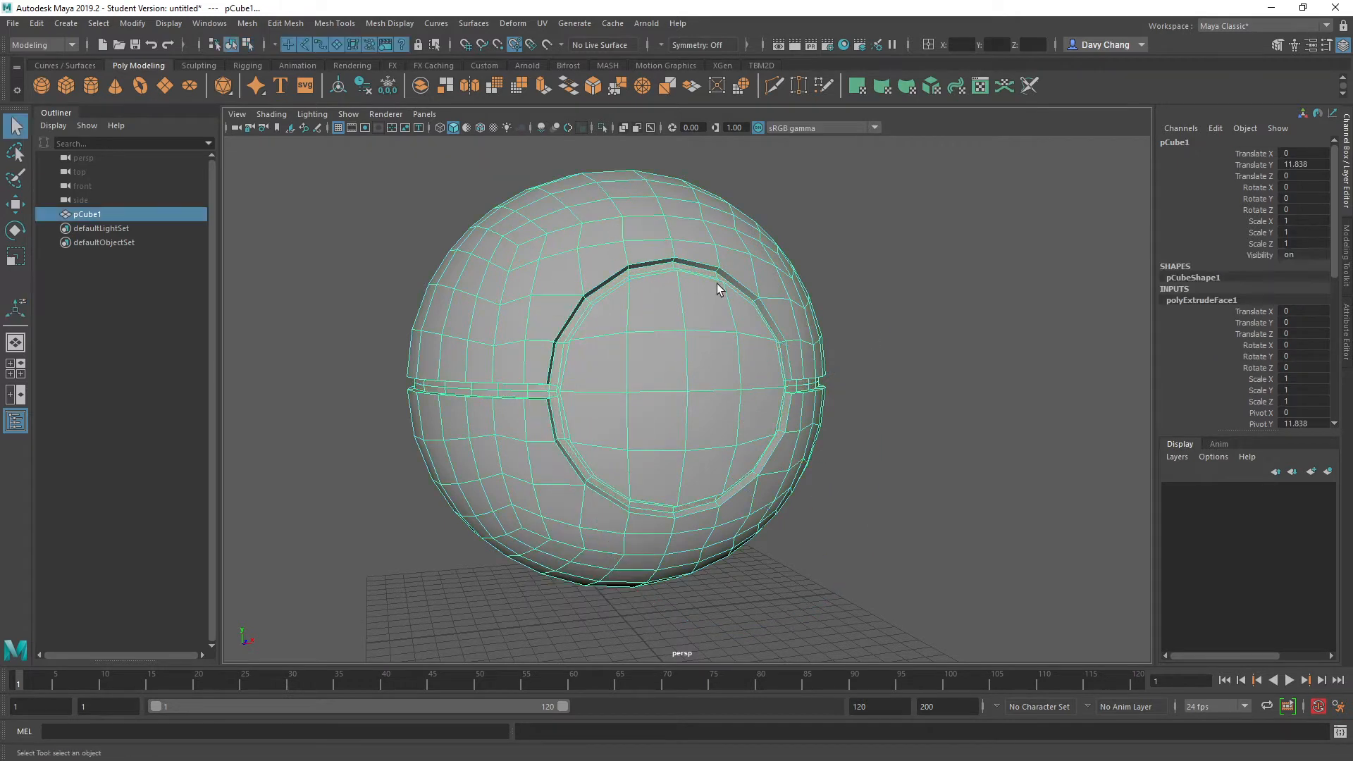
# Select the edge loop along the lower inner edge of the groove, running under the front panel, and detach the mesh along it
pyautogui.keyDown('alt'); pyautogui.moveTo(496, 331); pyautogui.dragTo(520, 317); pyautogui.keyUp('alt')
pyautogui.scroll(3, 524, 324)
pyautogui.moveTo(470, 271); pyautogui.dragTo(472, 237, button='right')
pyautogui.keyDown('alt'); pyautogui.moveTo(473, 342); pyautogui.dragTo(453, 432); pyautogui.keyUp('alt')
pyautogui.doubleClick(425, 406)
pyautogui.keyDown('alt'); pyautogui.moveTo(547, 454); pyautogui.dragTo(468, 251); pyautogui.keyUp('alt')
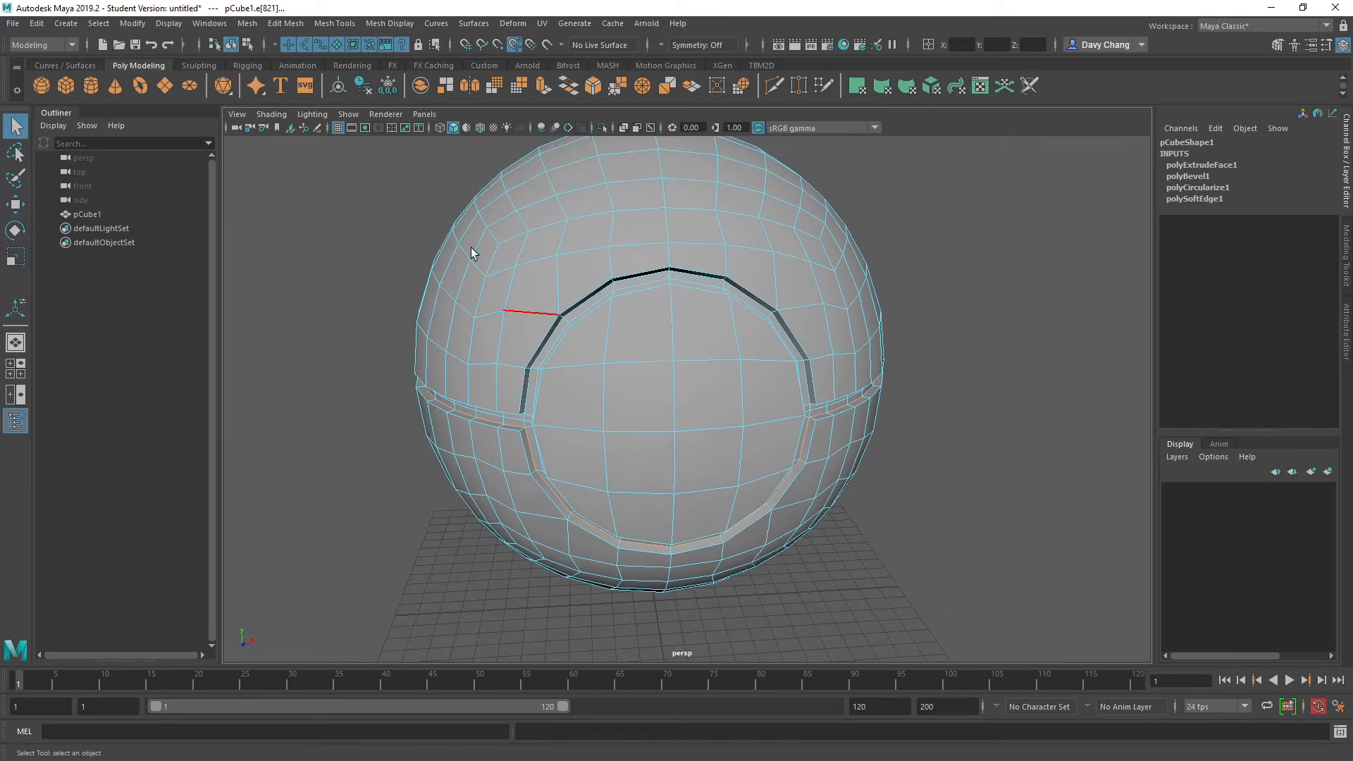
pyautogui.click(277, 24)
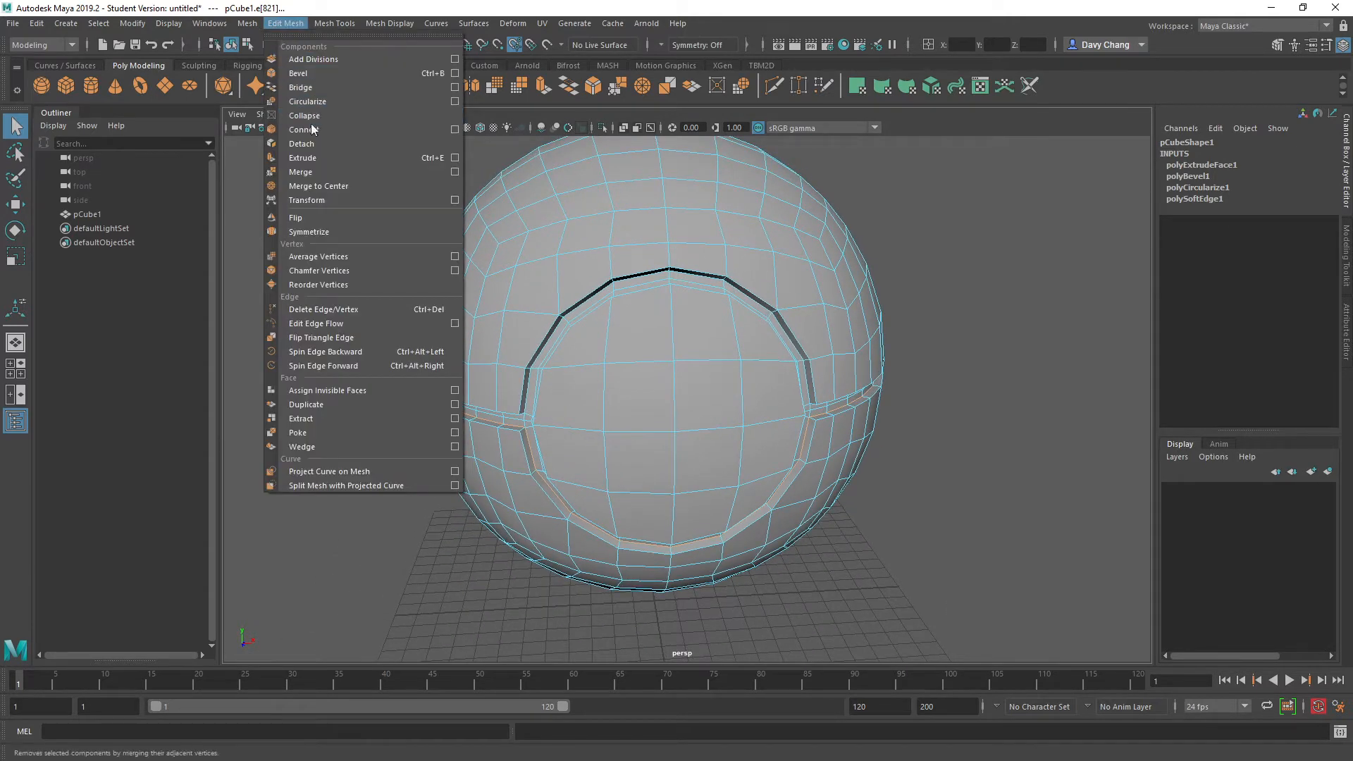
pyautogui.click(302, 144)
# Check the lower and upper face shells by selecting each one, and separate the mesh into two objects
pyautogui.moveTo(522, 317); pyautogui.dragTo(525, 333, button='right')
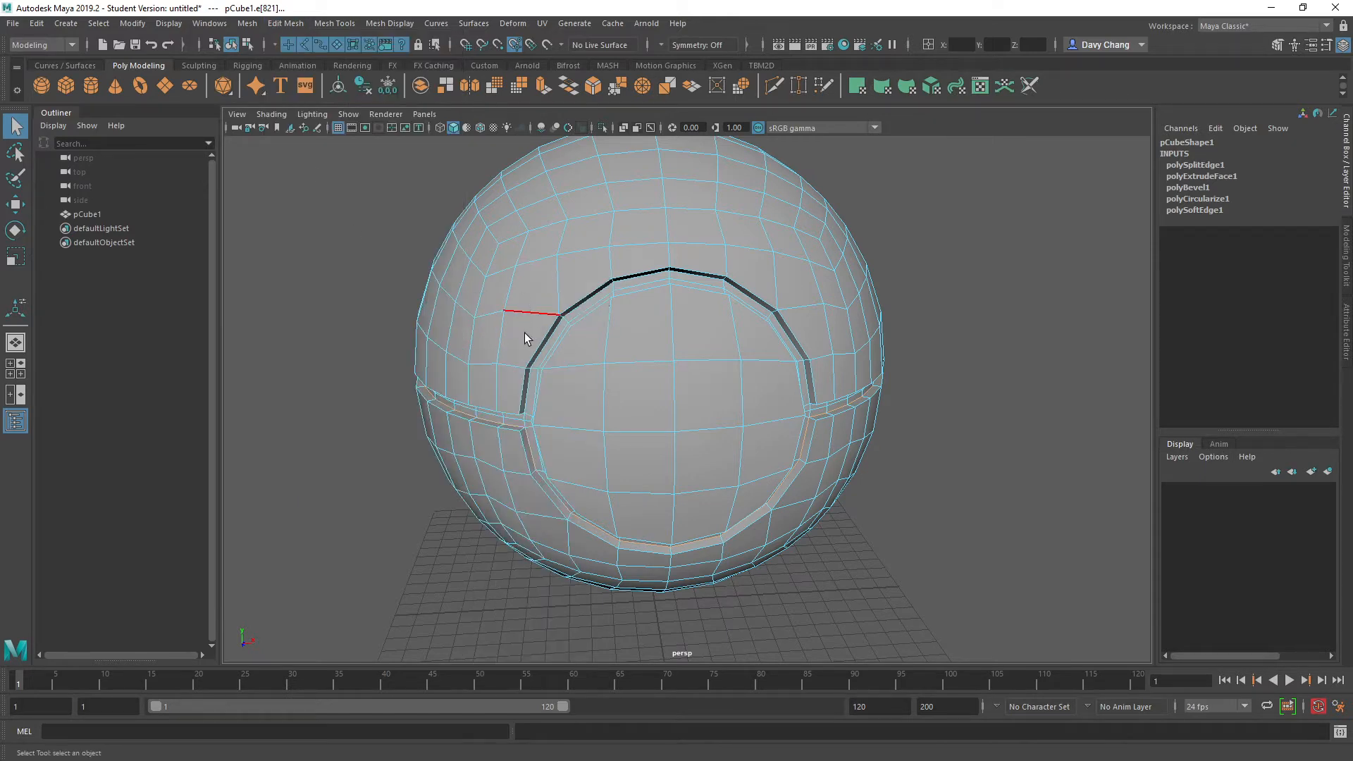
pyautogui.scroll(-2, 549, 346)
pyautogui.click(589, 339)
pyautogui.doubleClick(590, 339)
pyautogui.doubleClick(550, 453)
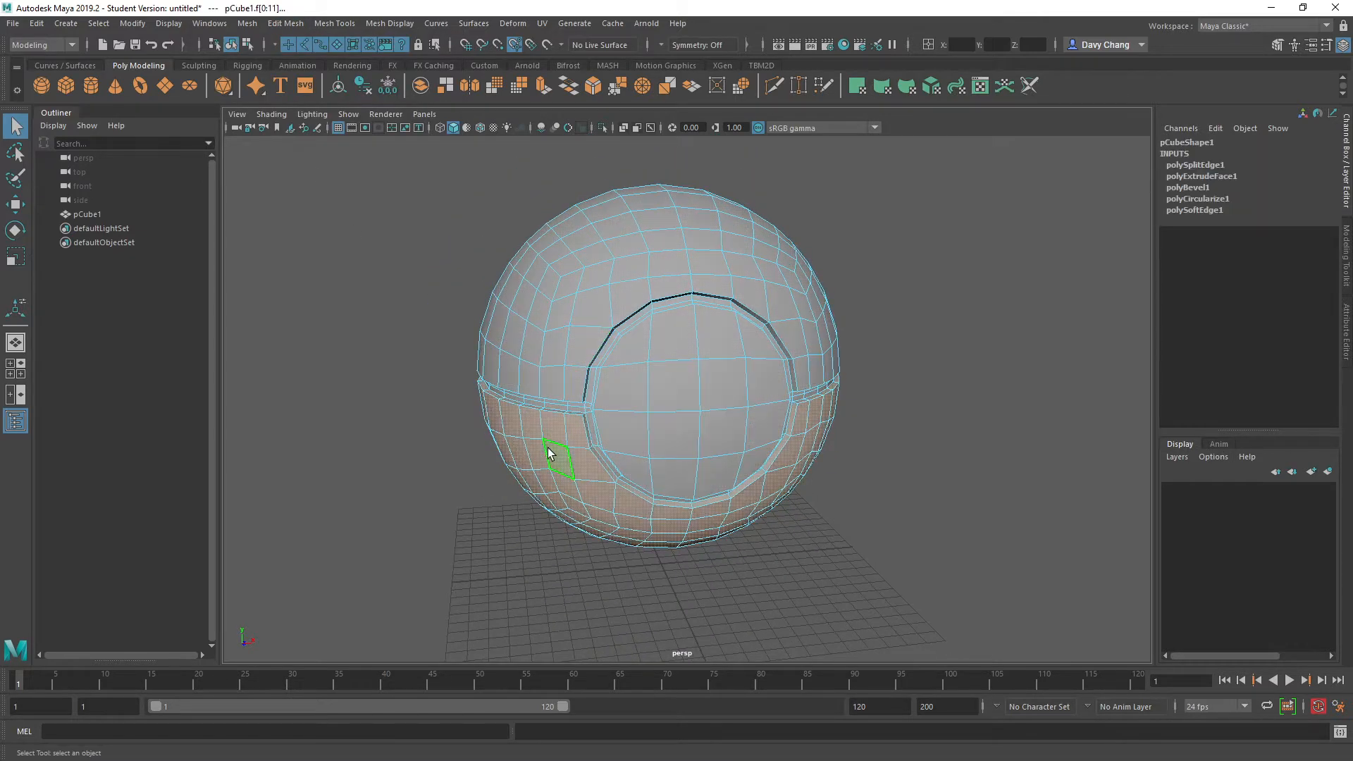
pyautogui.doubleClick(582, 346)
pyautogui.click(255, 26)
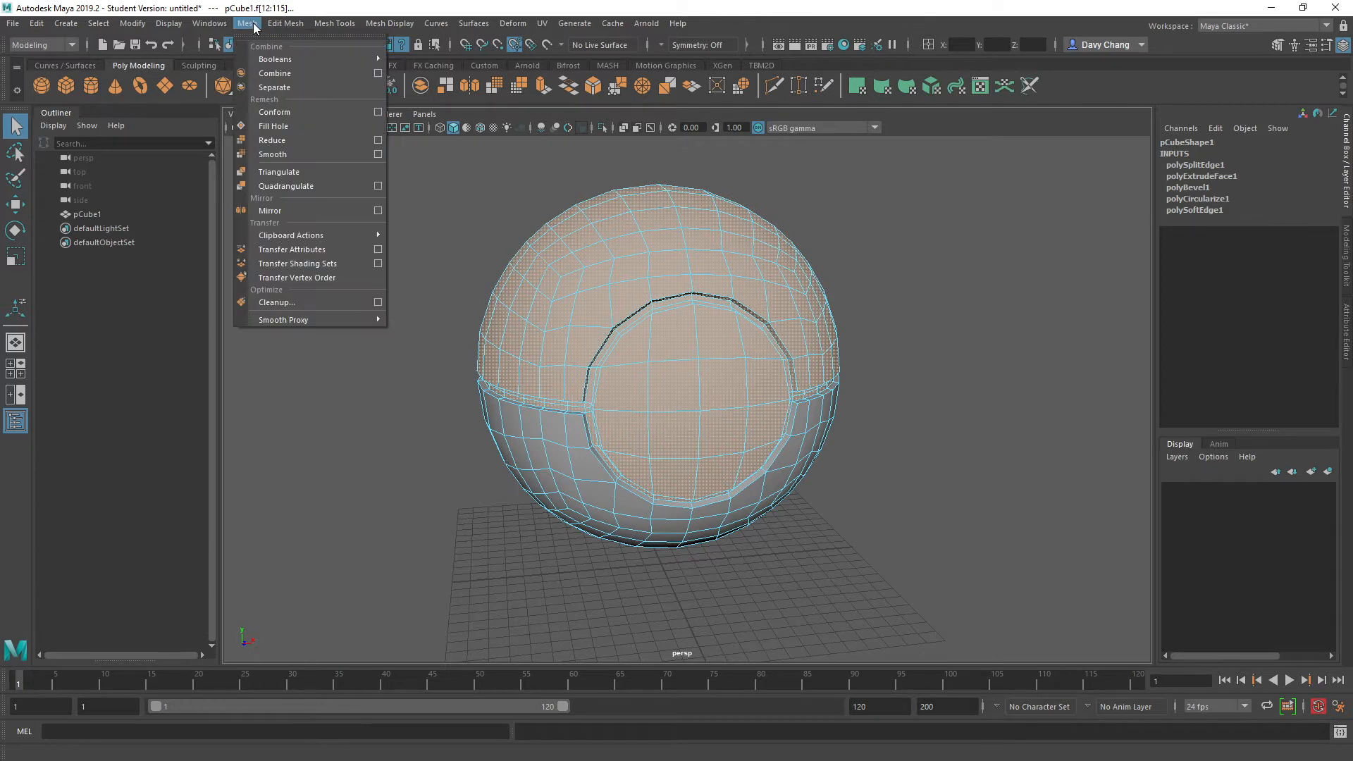
pyautogui.click(281, 87)
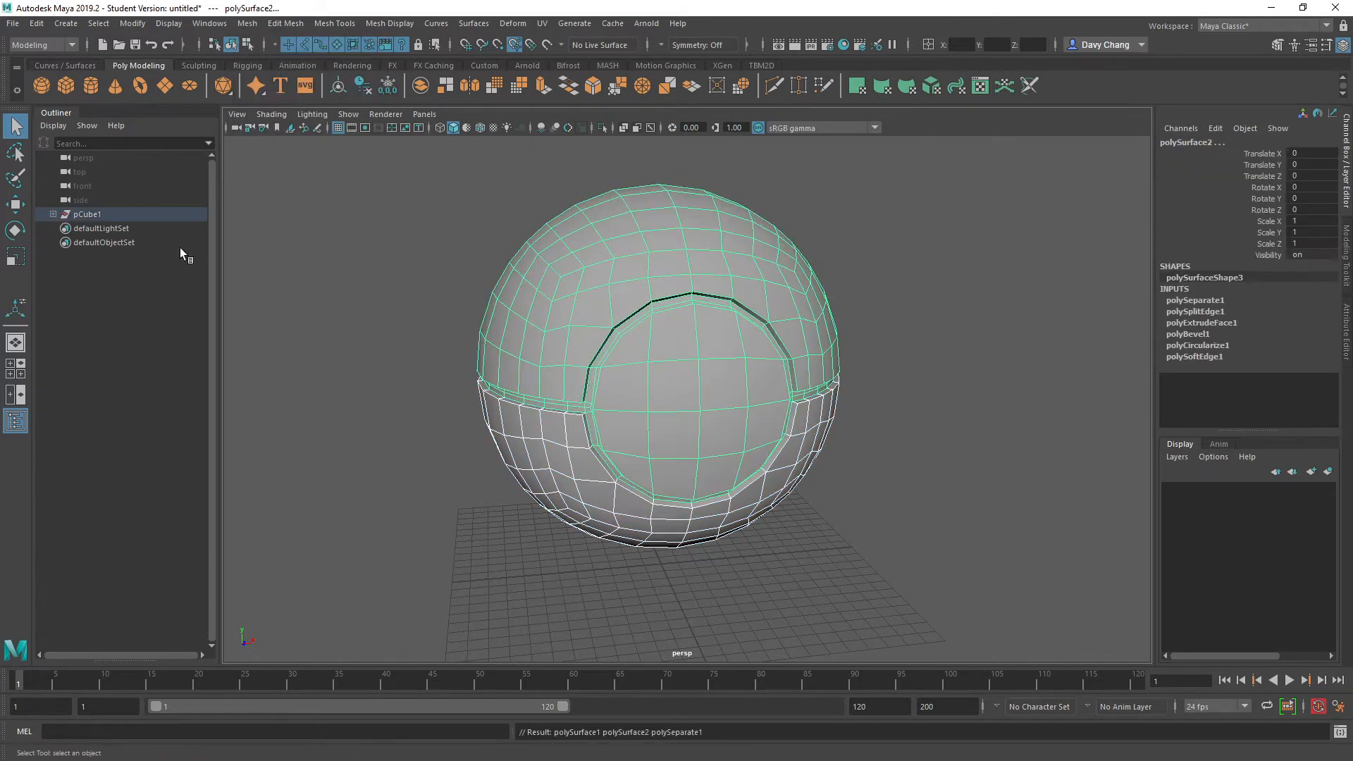
# Delete the construction history of both separated surfaces and ungroup them from pCube1
pyautogui.click(53, 214)
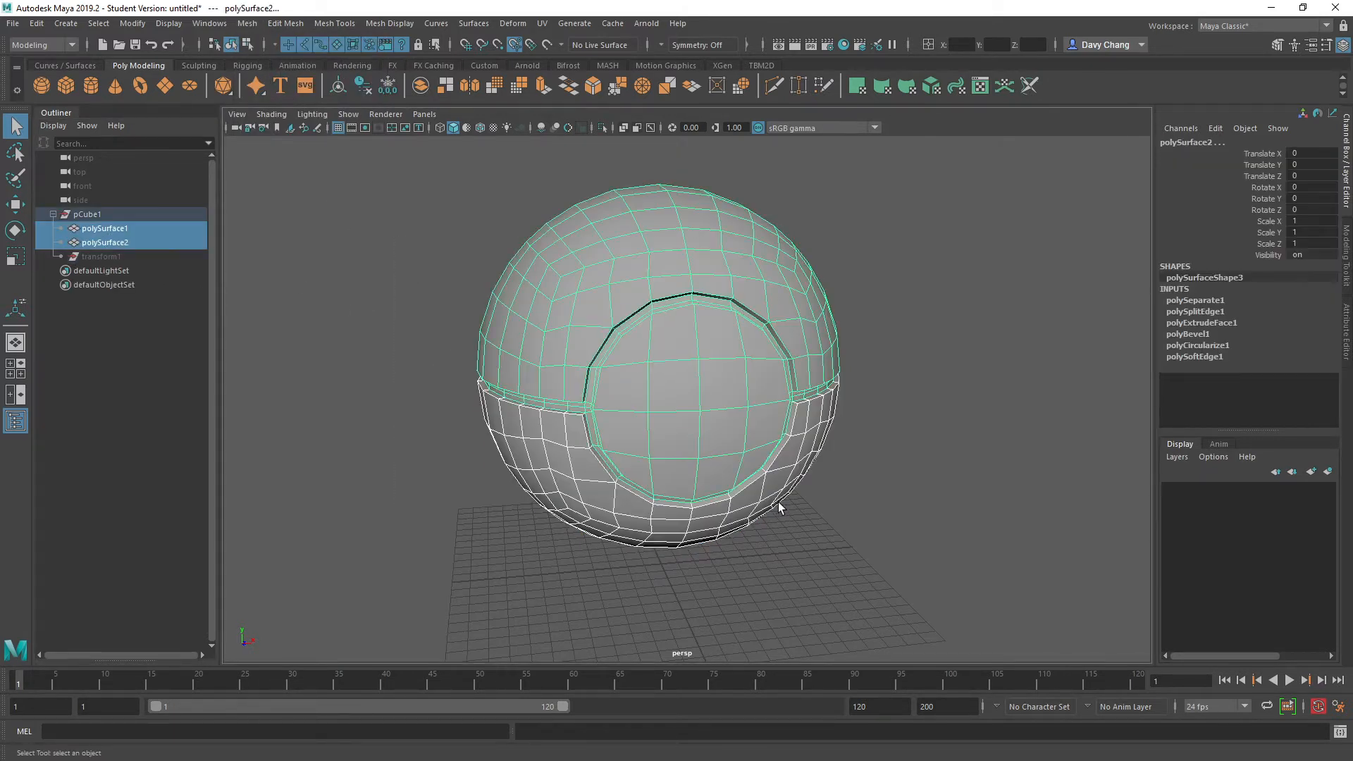
pyautogui.hotkey('alt', 'shift', 'd')
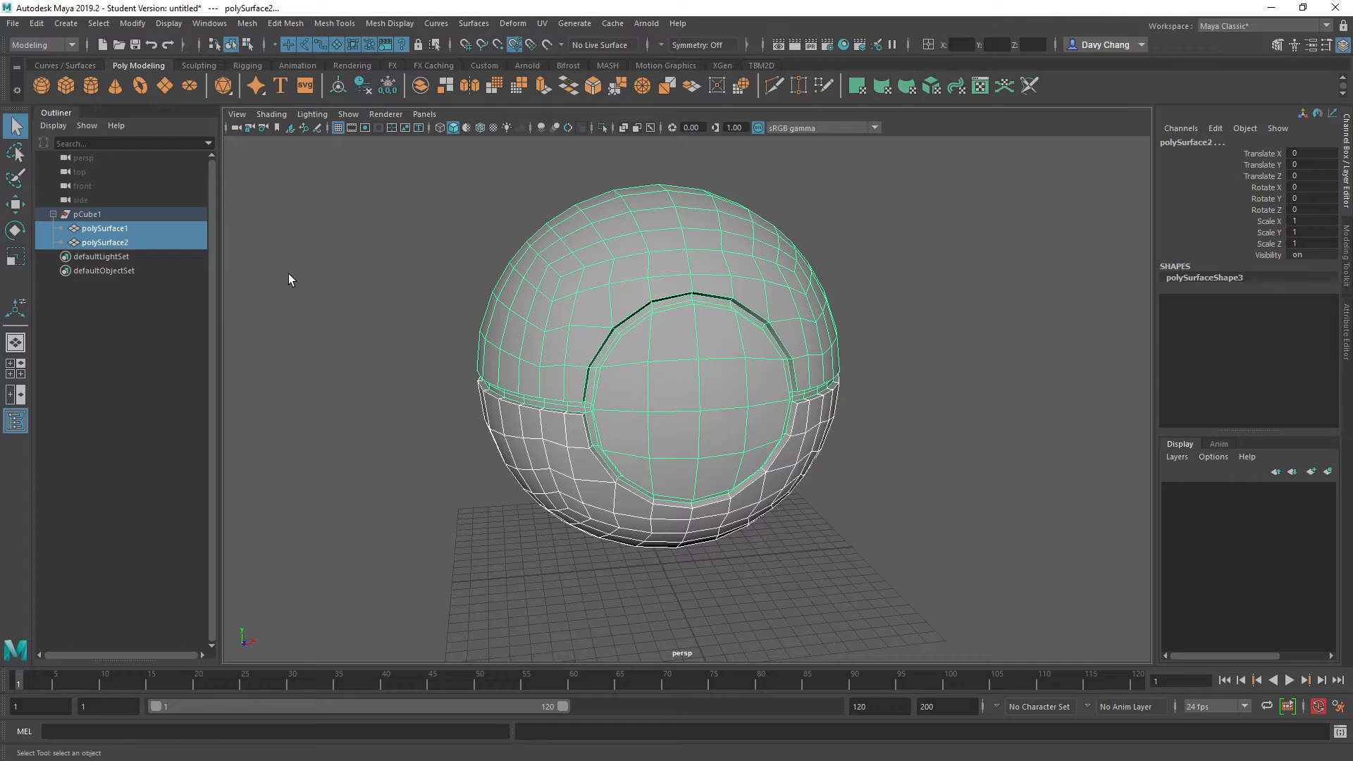
pyautogui.click(80, 214)
pyautogui.click(38, 23)
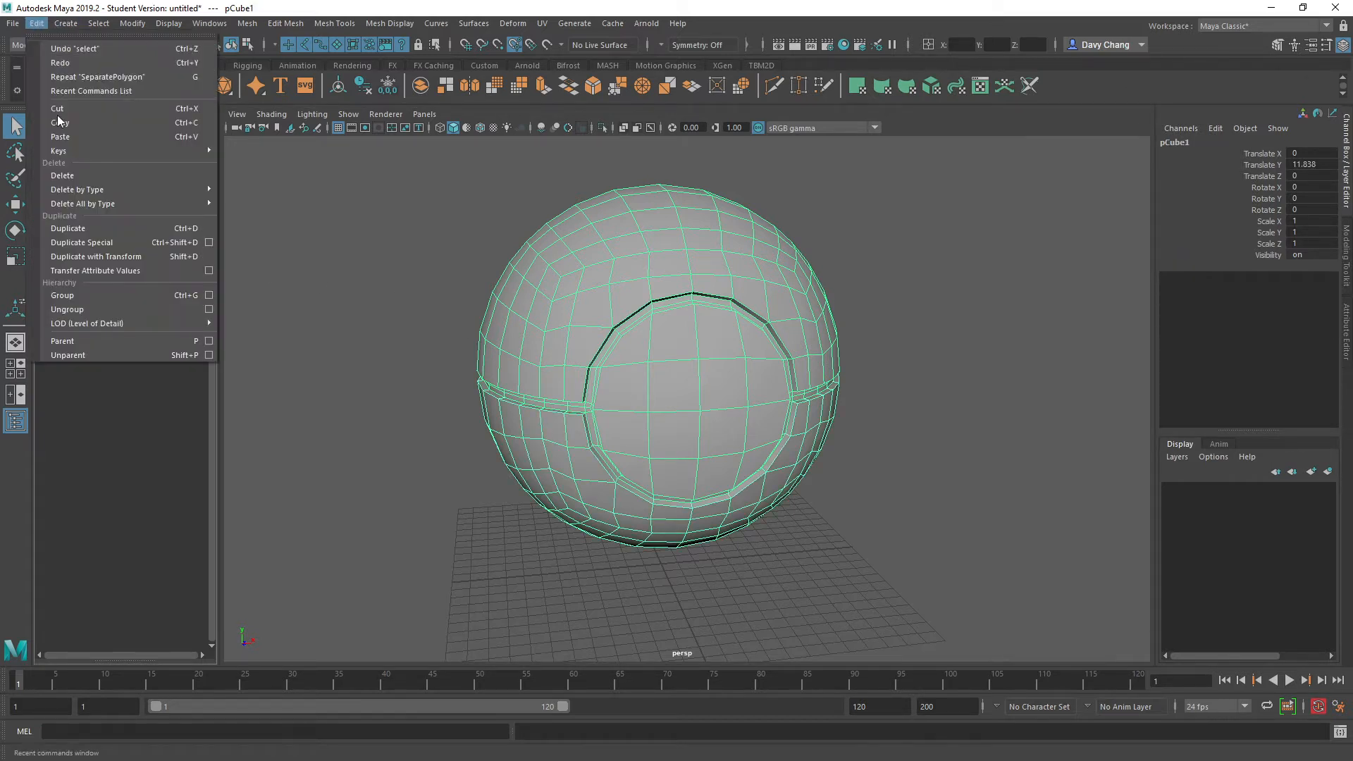
pyautogui.click(95, 307)
# Rename the lower half as Pokeball_bas and the upper half as Pokeball_haut
pyautogui.click(106, 214)
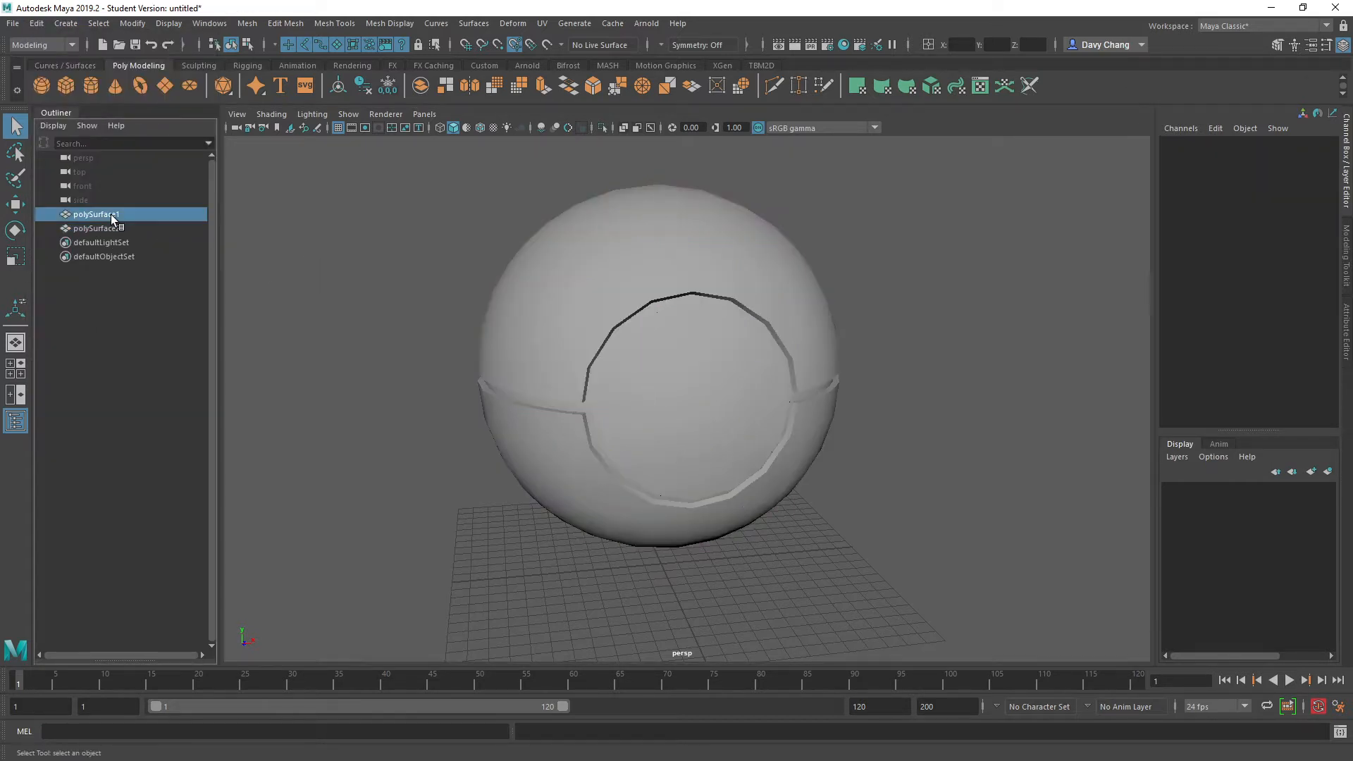
pyautogui.doubleClick(96, 215)
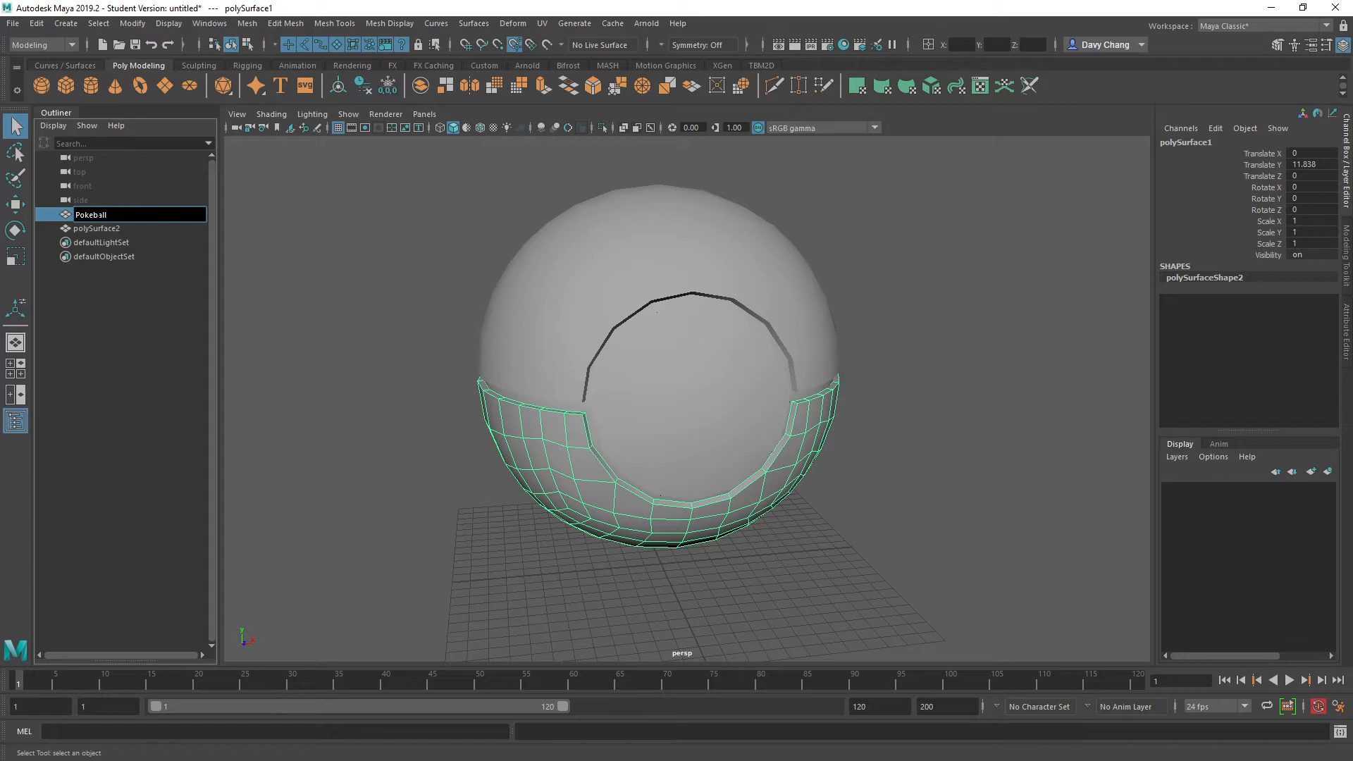
pyautogui.write('Pokeball_bas')
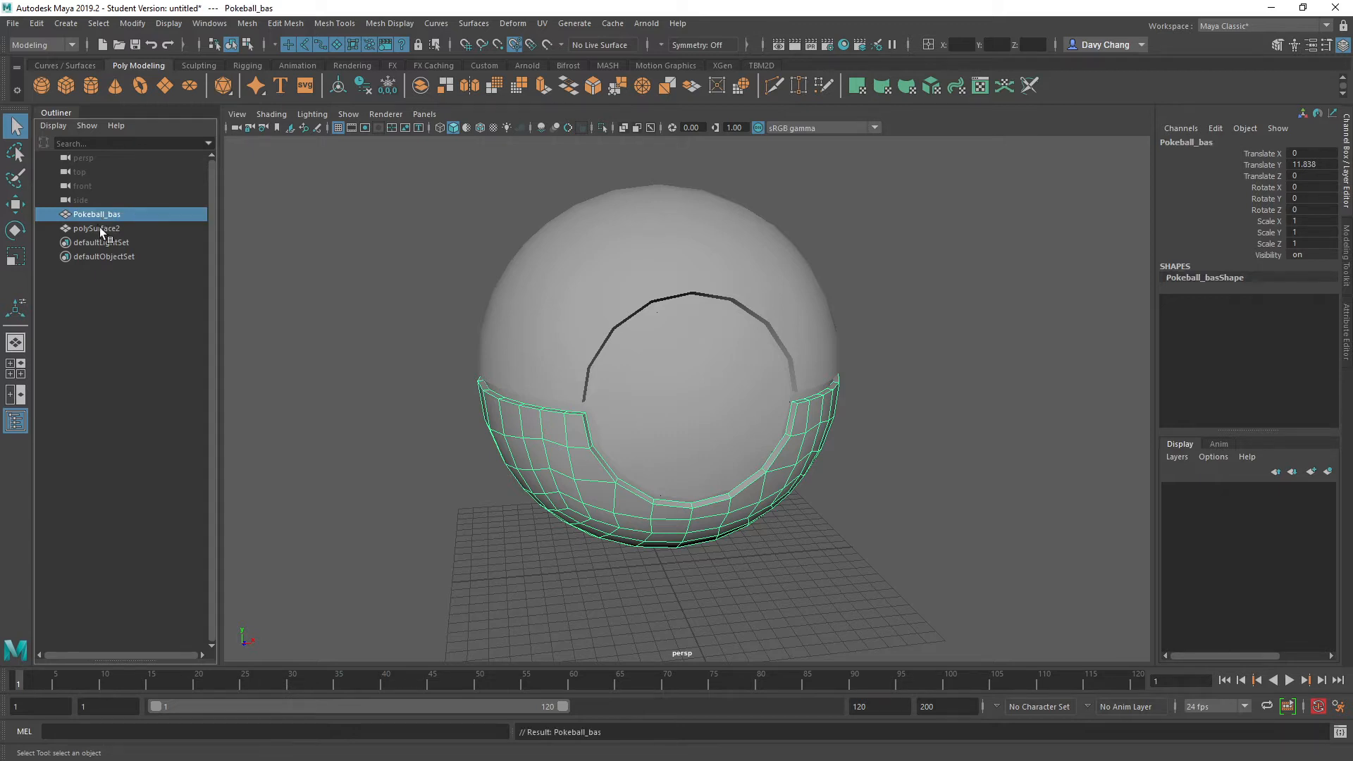
pyautogui.press('Tab')
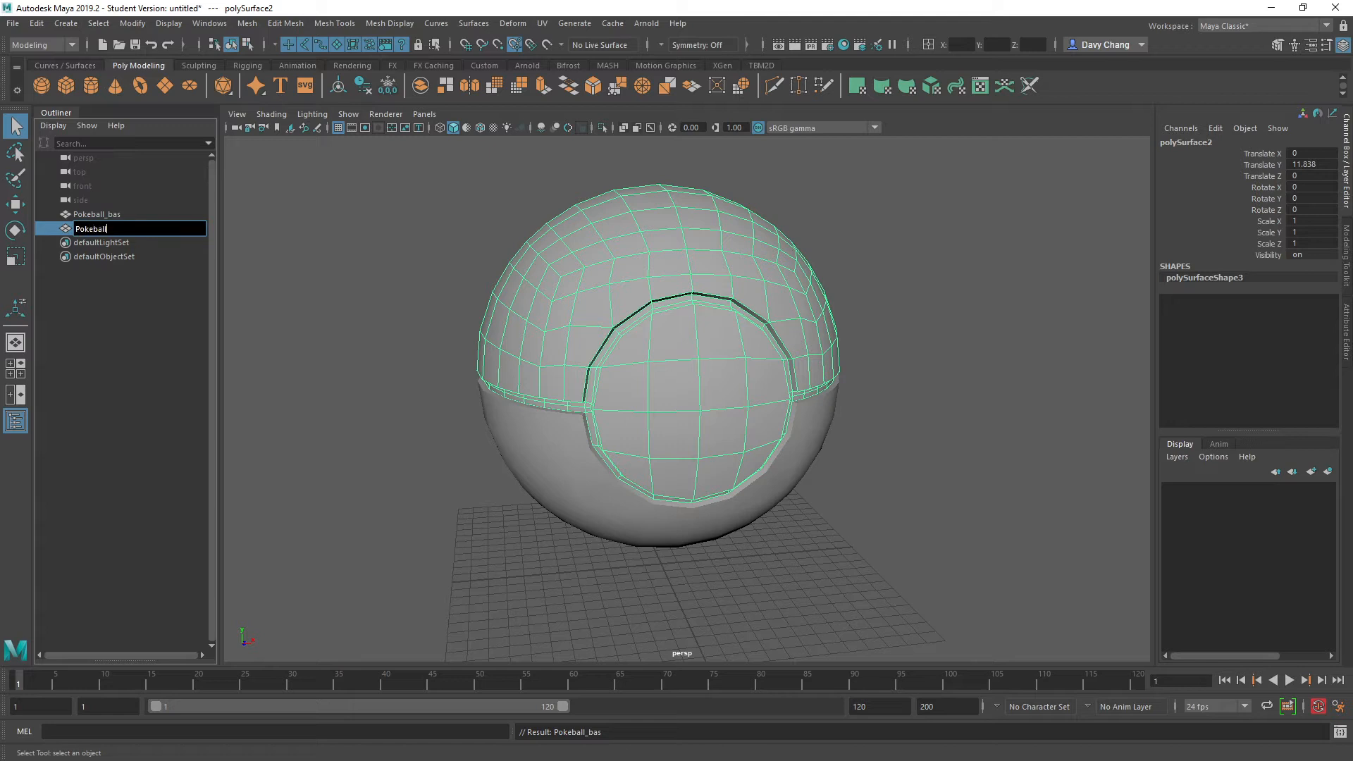
pyautogui.write('Pokeball_haut')
pyautogui.press('Return')
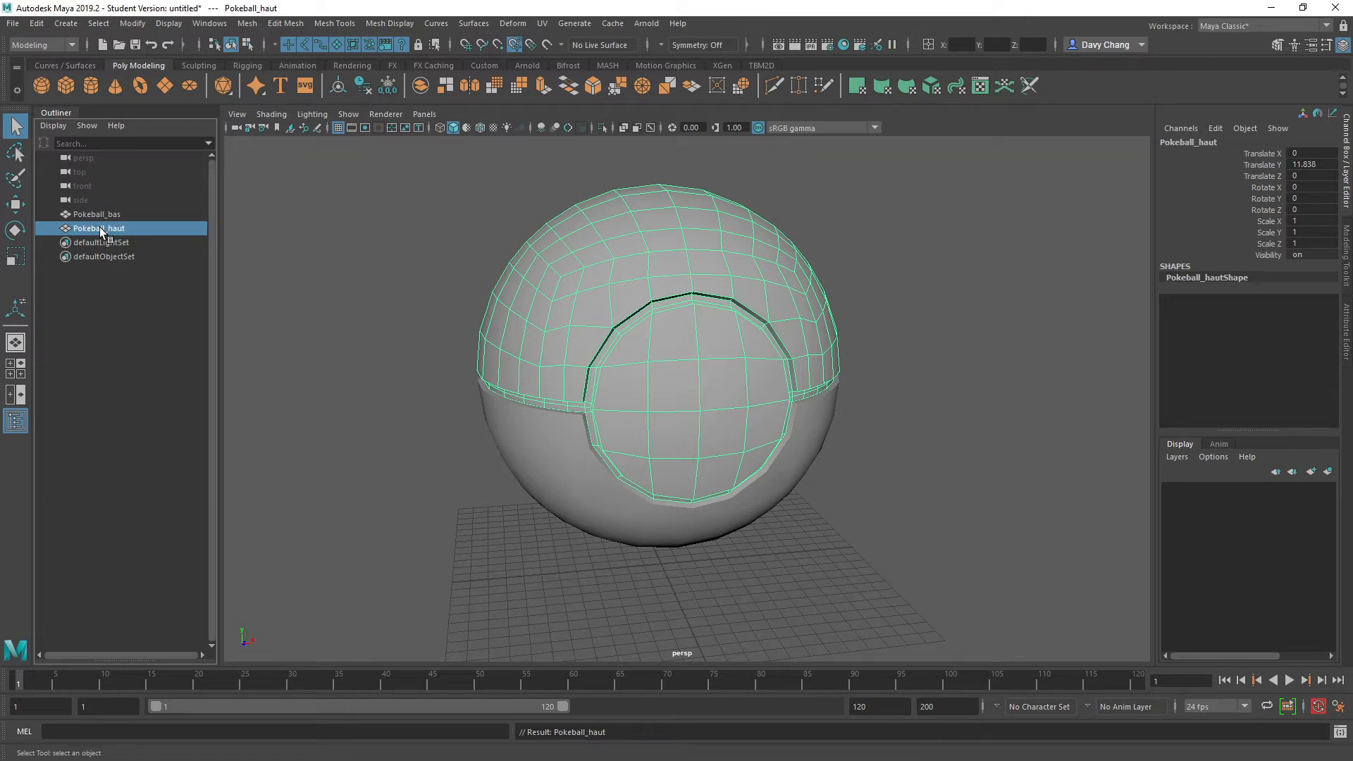
# Hide the upper half so that the open interior of the lower half can be worked on
pyautogui.click(477, 380)
pyautogui.keyDown('alt'); pyautogui.moveTo(476, 380); pyautogui.dragTo(692, 371); pyautogui.keyUp('alt')
pyautogui.click(637, 393)
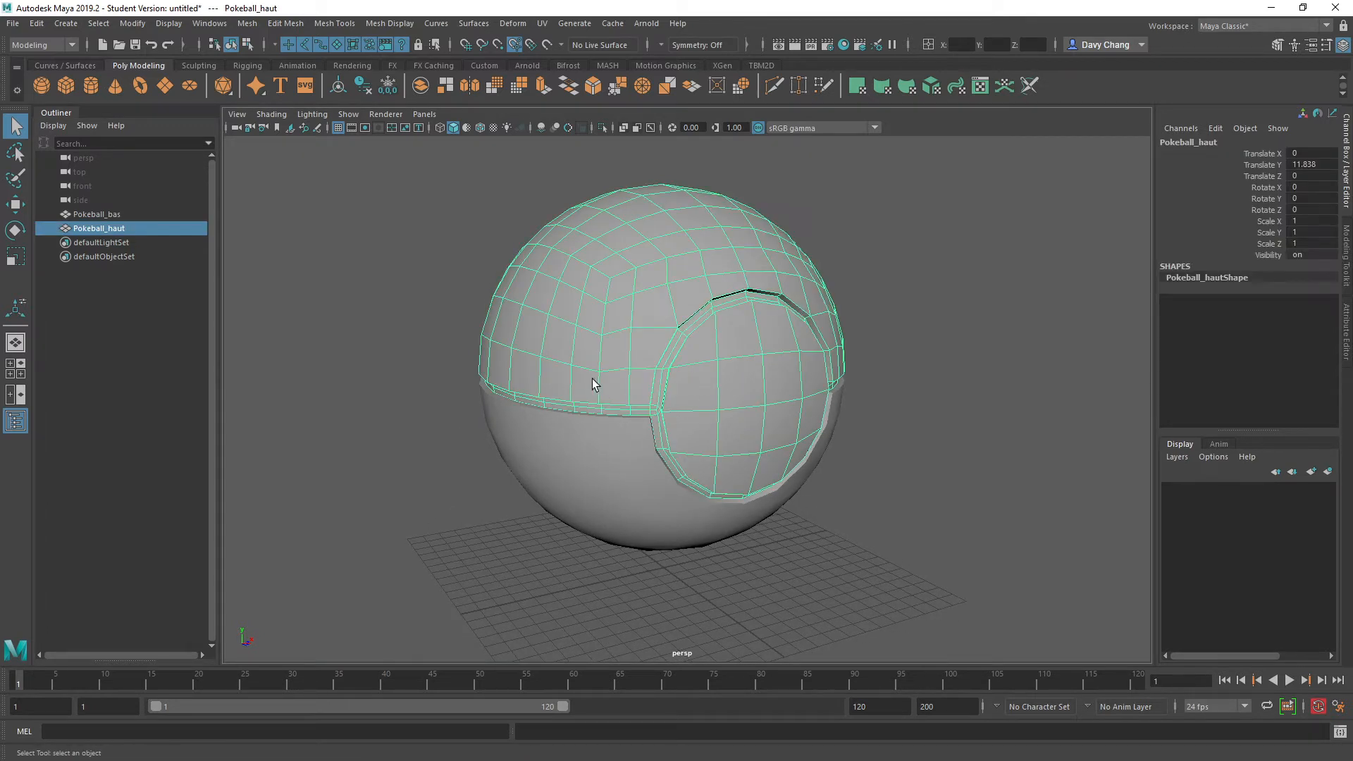
pyautogui.hotkey('ctrl', 'h')
pyautogui.keyDown('alt'); pyautogui.moveTo(592, 380); pyautogui.dragTo(489, 181); pyautogui.keyUp('alt')
pyautogui.click(576, 442)
pyautogui.click(478, 129)
pyautogui.click(494, 233)
pyautogui.keyDown('alt'); pyautogui.moveTo(517, 442); pyautogui.dragTo(432, 438); pyautogui.keyUp('alt')
pyautogui.scroll(3, 432, 437)
pyautogui.keyDown('alt'); pyautogui.moveTo(433, 438); pyautogui.dragTo(559, 385, button='middle'); pyautogui.keyUp('alt')
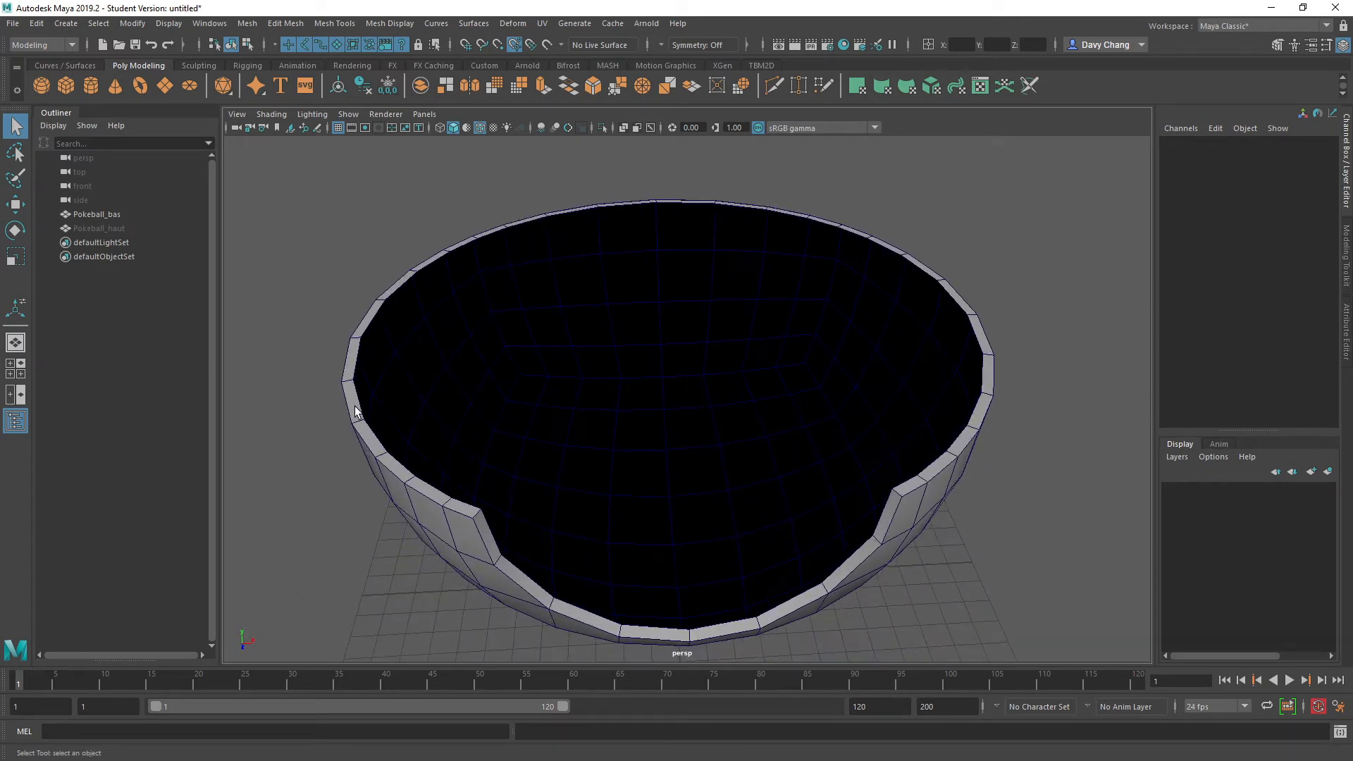
# Try to extrude all faces of the lower half inward with a Local Translate Z of -0.68
pyautogui.moveTo(355, 359); pyautogui.dragTo(357, 411, button='right')
pyautogui.moveTo(385, 343); pyautogui.dragTo(388, 341, button='right')
pyautogui.click(540, 396)
pyautogui.hotkey('ctrl', 'e')
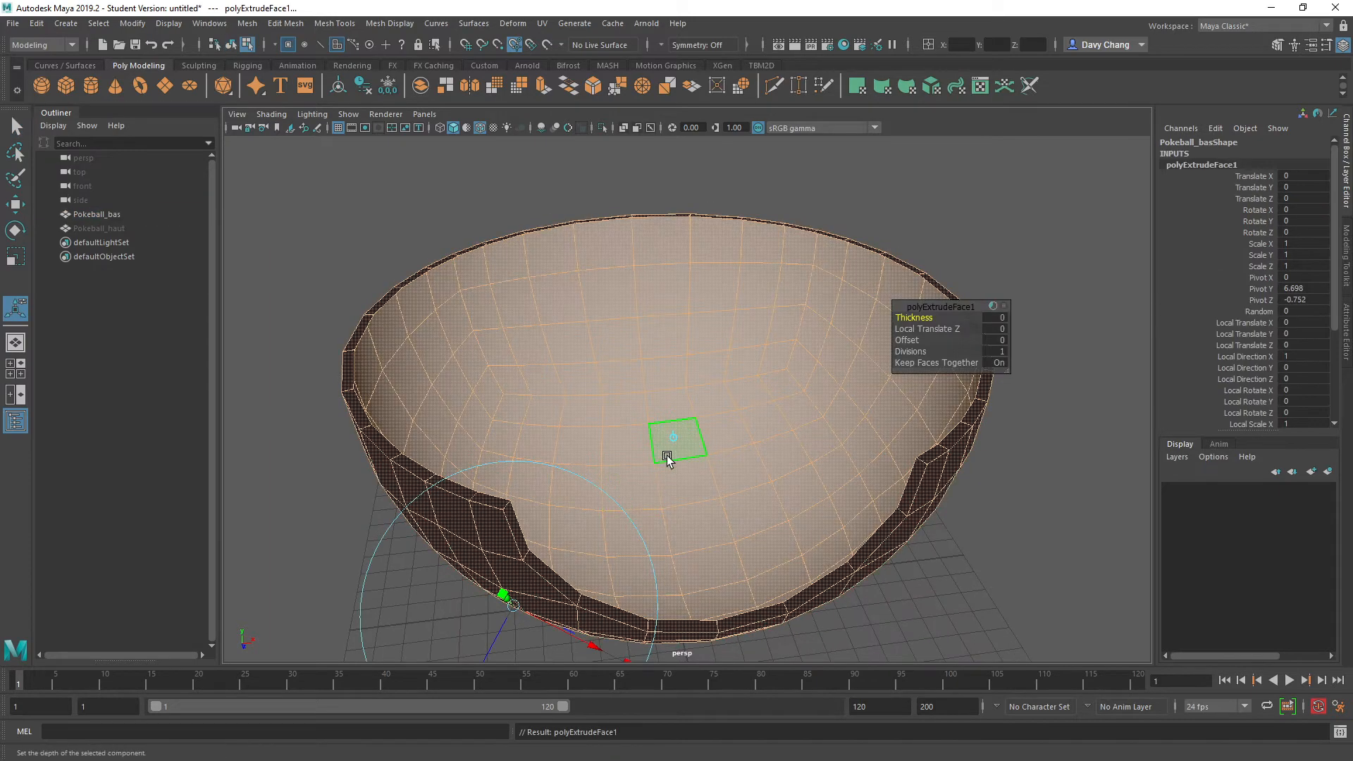
pyautogui.moveTo(916, 328); pyautogui.dragTo(869, 341)
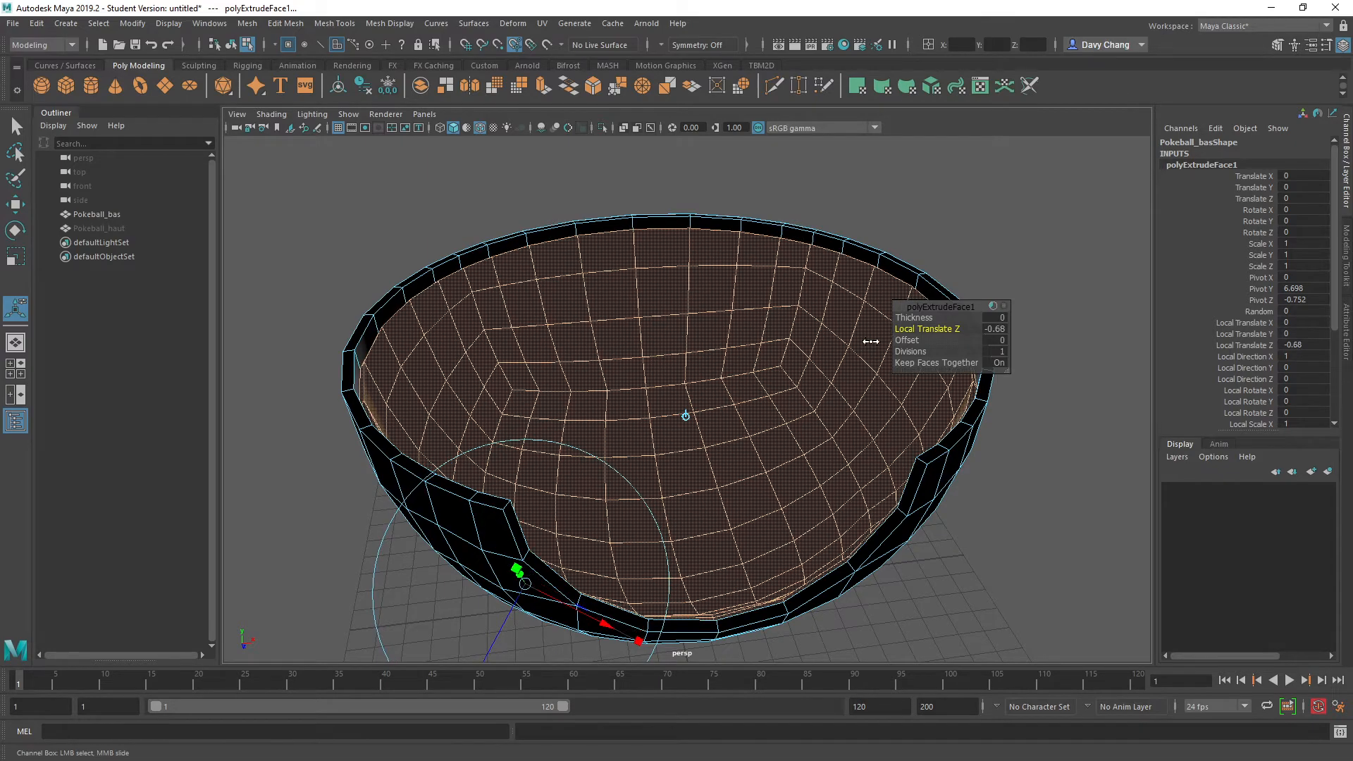
pyautogui.keyDown('alt'); pyautogui.moveTo(663, 345); pyautogui.dragTo(712, 462); pyautogui.keyUp('alt')
pyautogui.scroll(3, 591, 332)
pyautogui.scroll(-3, 591, 333)
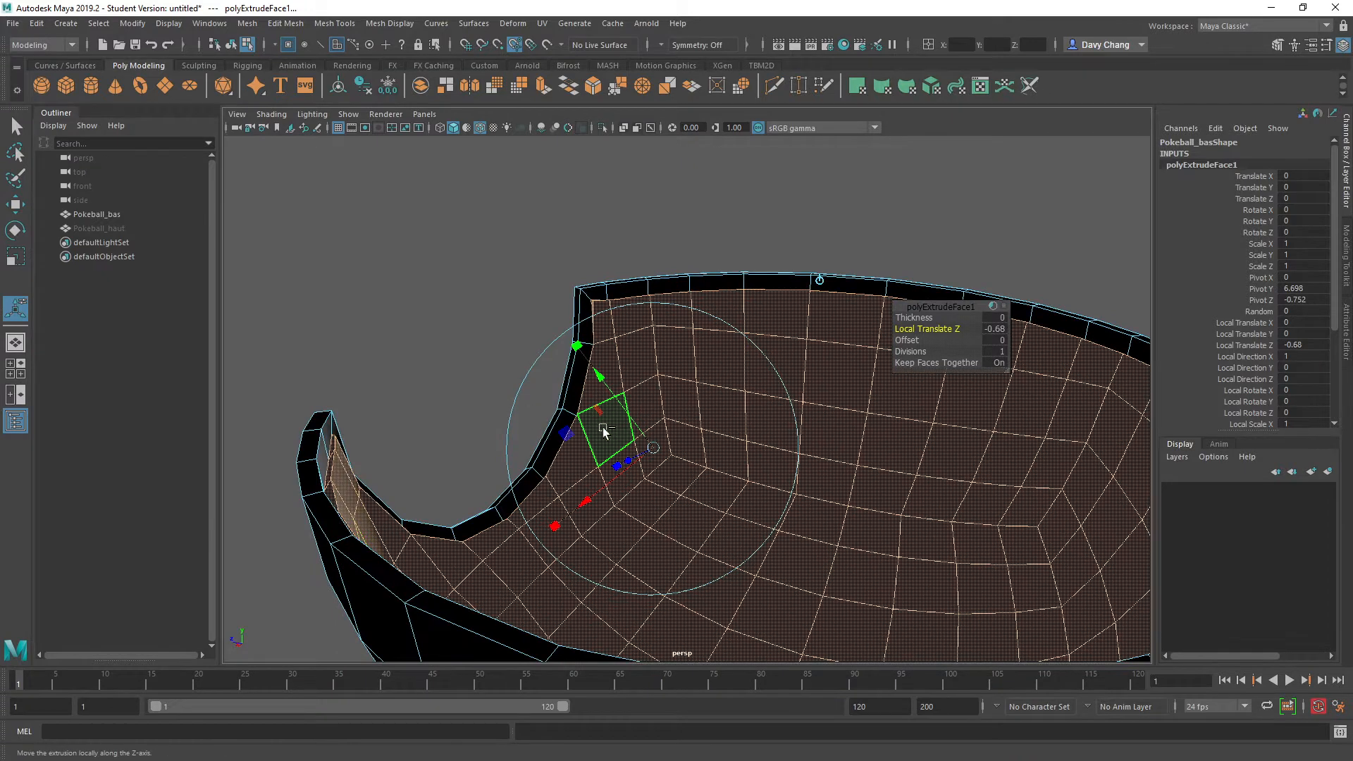
pyautogui.press('F8')
# Select the full strip of rim faces around the lower half's opening and delete it
pyautogui.scroll(-5, 712, 462)
pyautogui.keyDown('alt'); pyautogui.moveTo(565, 453); pyautogui.dragTo(423, 373); pyautogui.keyUp('alt')
pyautogui.moveTo(405, 359); pyautogui.dragTo(409, 393, button='right')
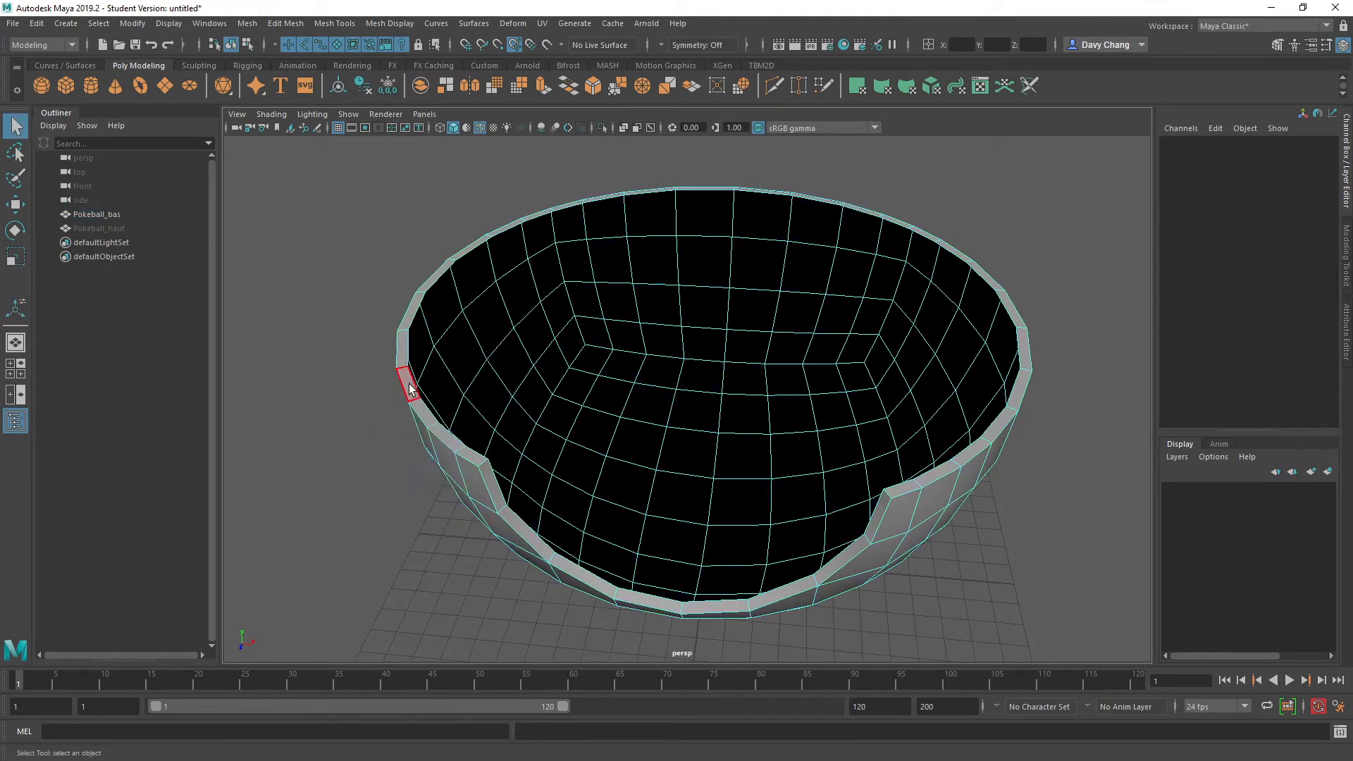
pyautogui.click(409, 388)
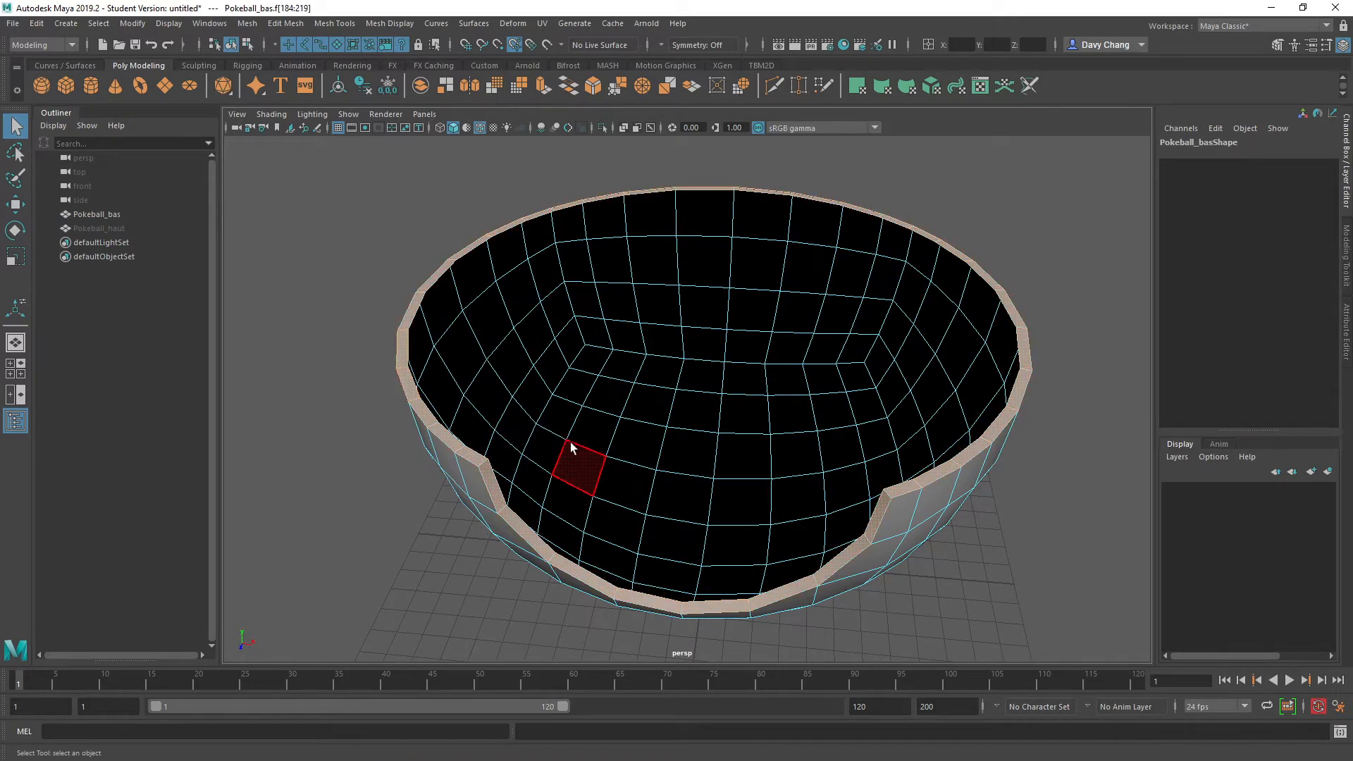
pyautogui.press('Delete')
# Extrude all faces of the lower half inward with a Local Translate Z of -0.48 and return to object selection
pyautogui.moveTo(598, 299); pyautogui.dragTo(652, 280, button='right')
pyautogui.keyDown('alt'); pyautogui.moveTo(627, 354); pyautogui.dragTo(646, 353); pyautogui.keyUp('alt')
pyautogui.hotkey('ctrl', 'e')
pyautogui.keyDown('alt'); pyautogui.moveTo(714, 380); pyautogui.dragTo(782, 370); pyautogui.keyUp('alt')
pyautogui.moveTo(908, 340); pyautogui.dragTo(882, 336)
pyautogui.moveTo(877, 335); pyautogui.dragTo(885, 332, button='middle')
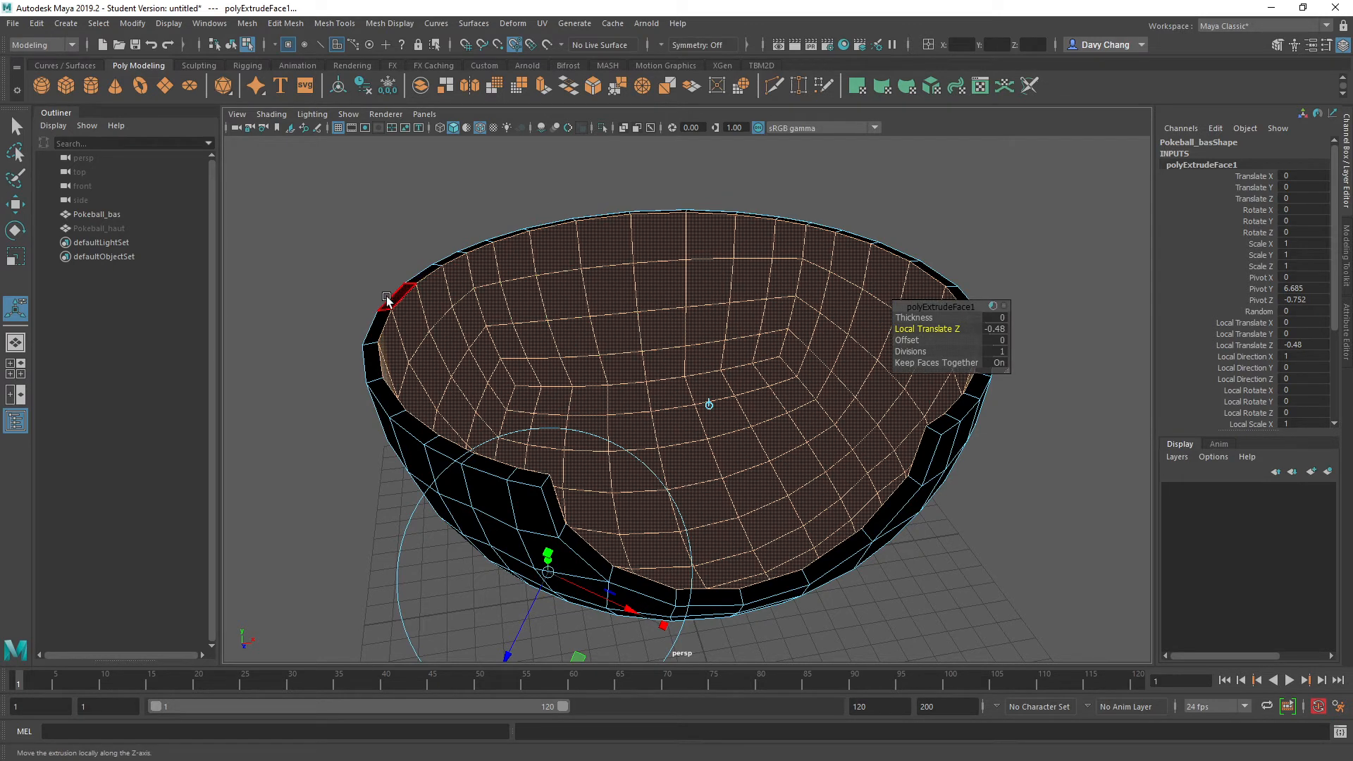
pyautogui.keyDown('alt'); pyautogui.moveTo(386, 299); pyautogui.dragTo(453, 332); pyautogui.keyUp('alt')
pyautogui.rightClick(518, 293)
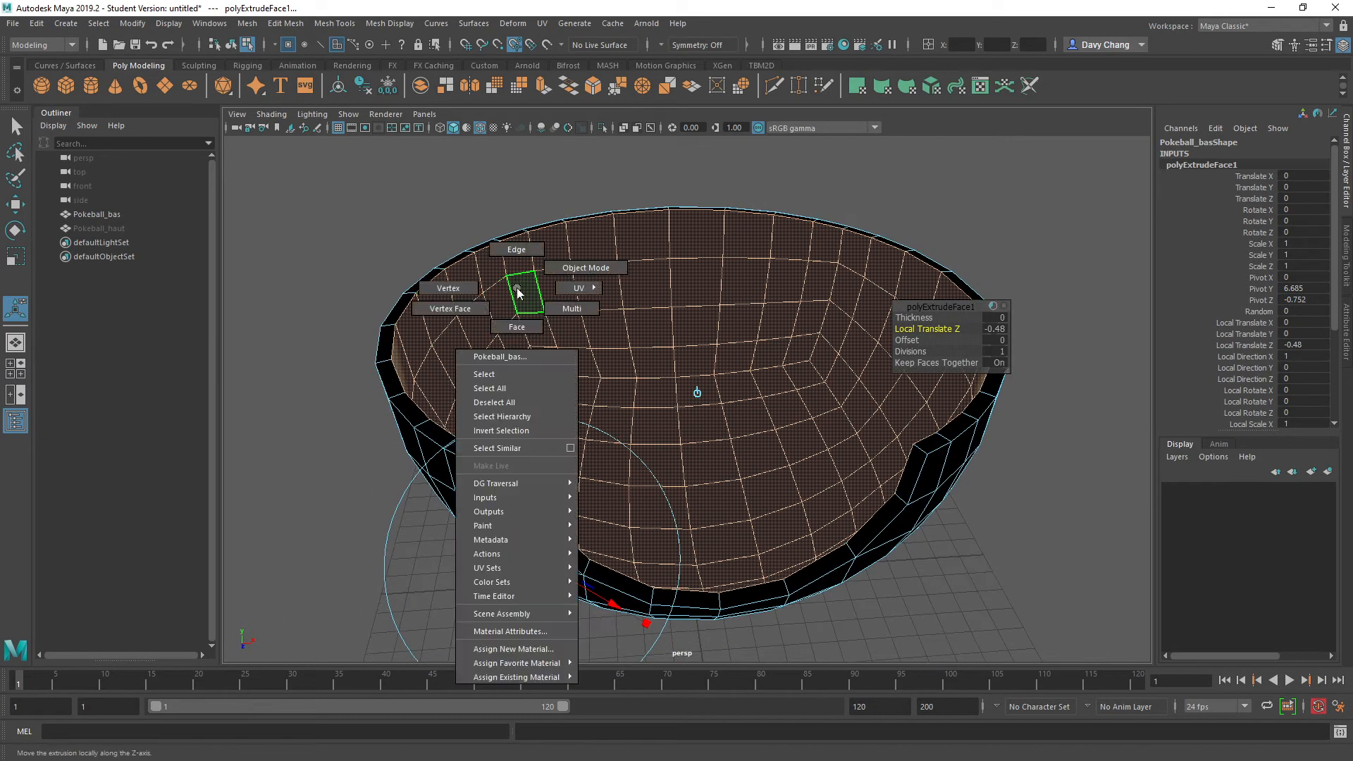
pyautogui.click(551, 270)
# Reverse the normals of the thickened lower half
pyautogui.keyDown('alt'); pyautogui.moveTo(551, 270); pyautogui.dragTo(615, 310); pyautogui.keyUp('alt')
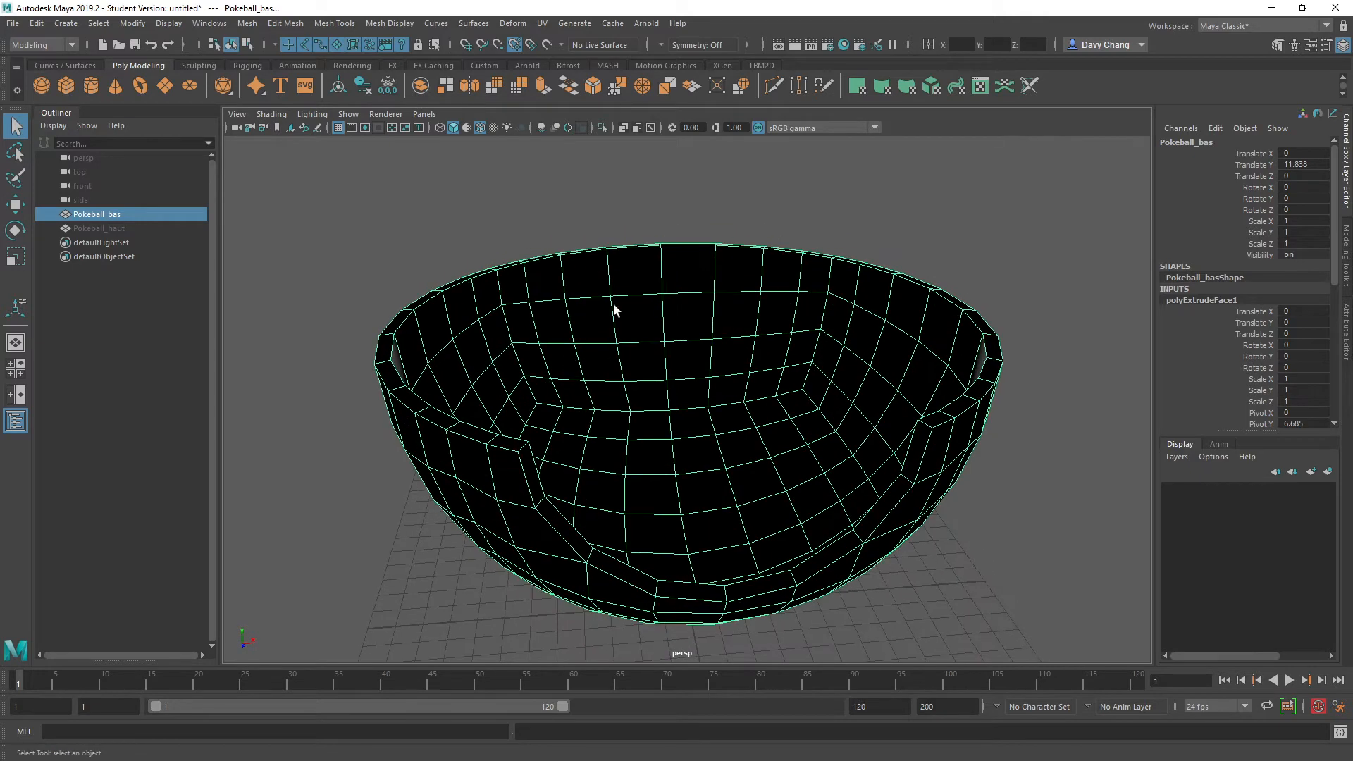
pyautogui.click(465, 24)
pyautogui.moveTo(435, 25)
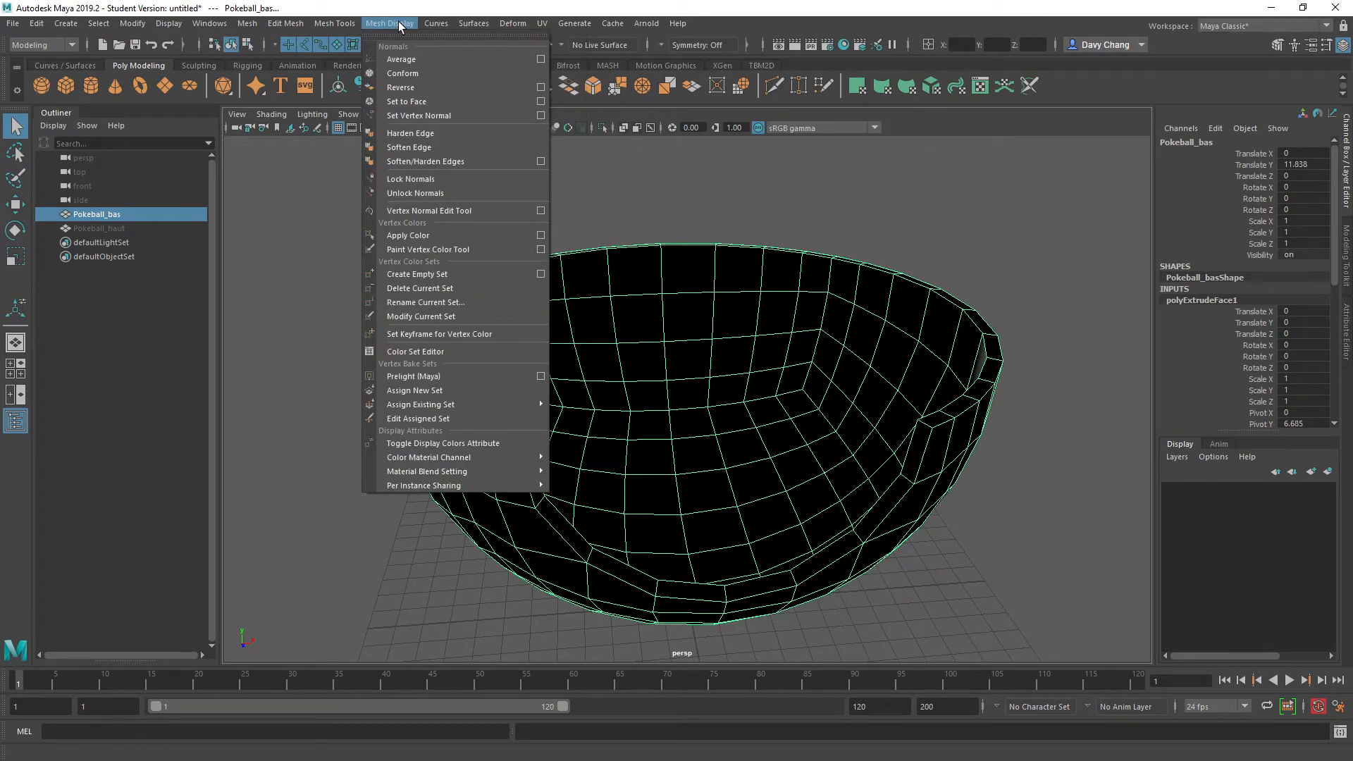
pyautogui.click(403, 88)
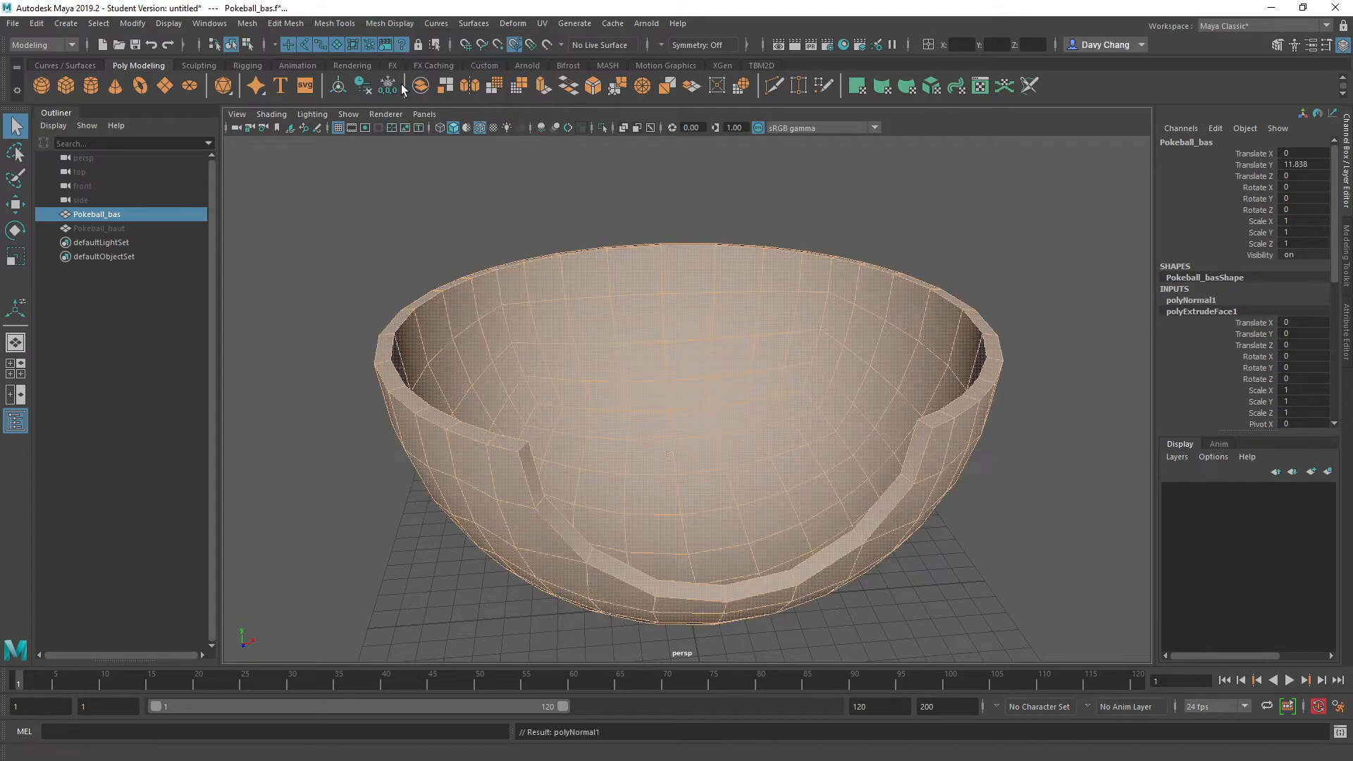
pyautogui.scroll(-2, 683, 433)
# Hide Pokeball_bas and show Pokeball_haut, viewed from below into its open side
pyautogui.keyDown('alt'); pyautogui.moveTo(664, 393); pyautogui.dragTo(258, 283); pyautogui.keyUp('alt')
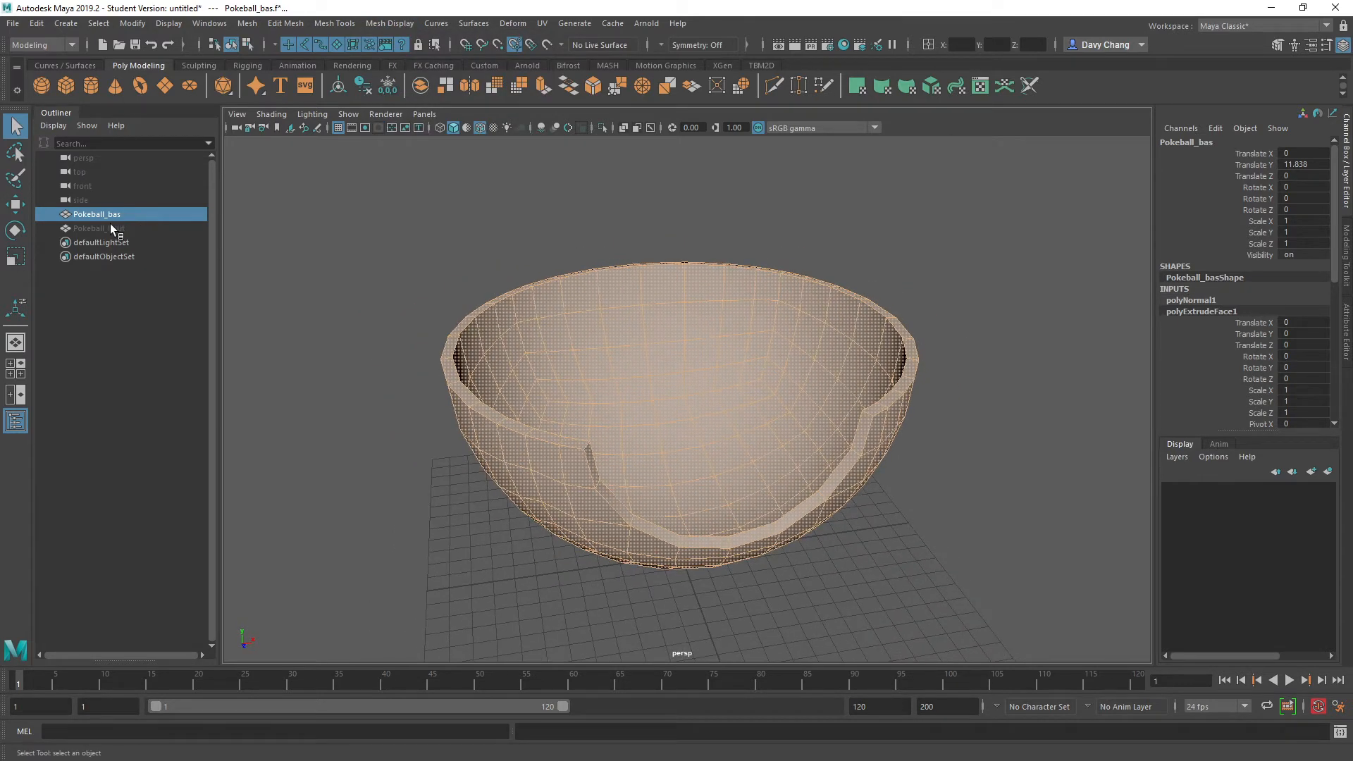
pyautogui.press('h')
pyautogui.click(131, 232)
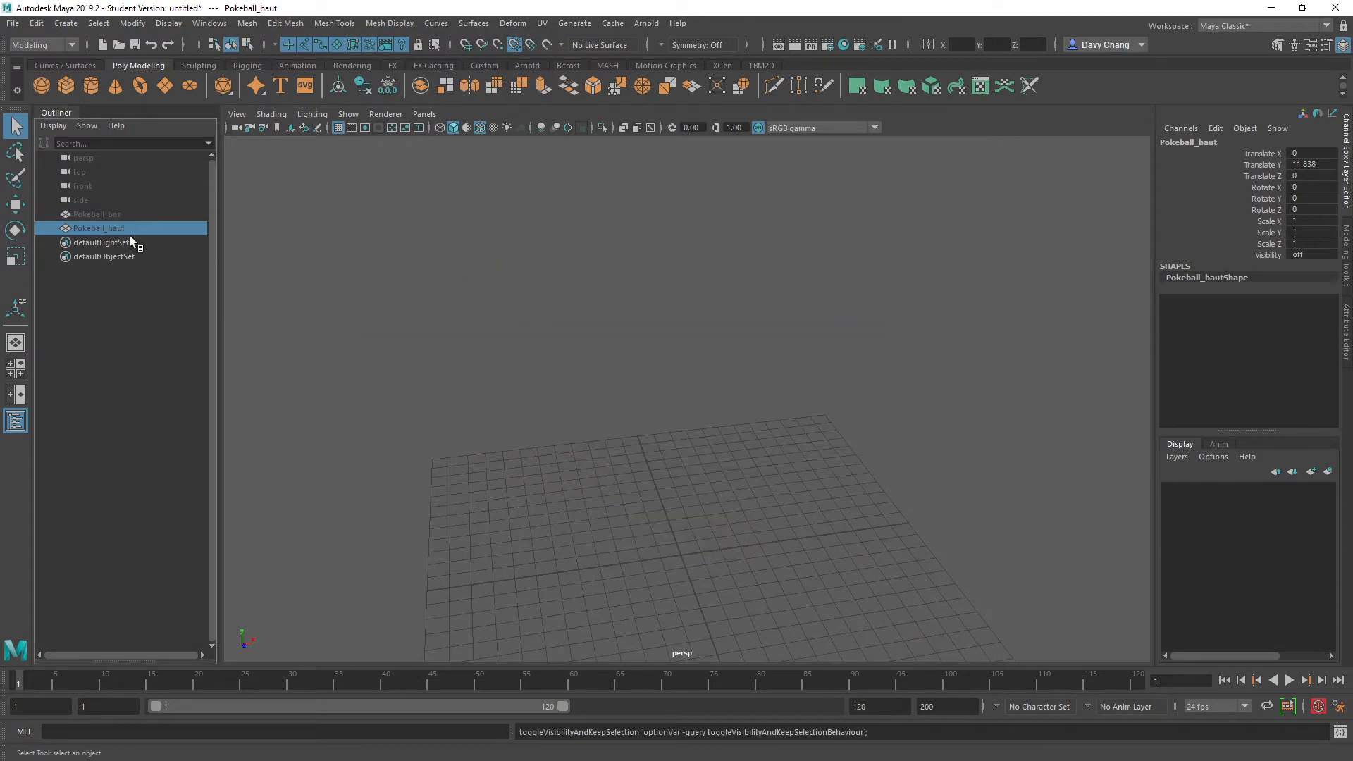
pyautogui.press('h')
pyautogui.keyDown('alt'); pyautogui.moveTo(552, 356); pyautogui.dragTo(428, 293); pyautogui.keyUp('alt')
pyautogui.scroll(2, 426, 279)
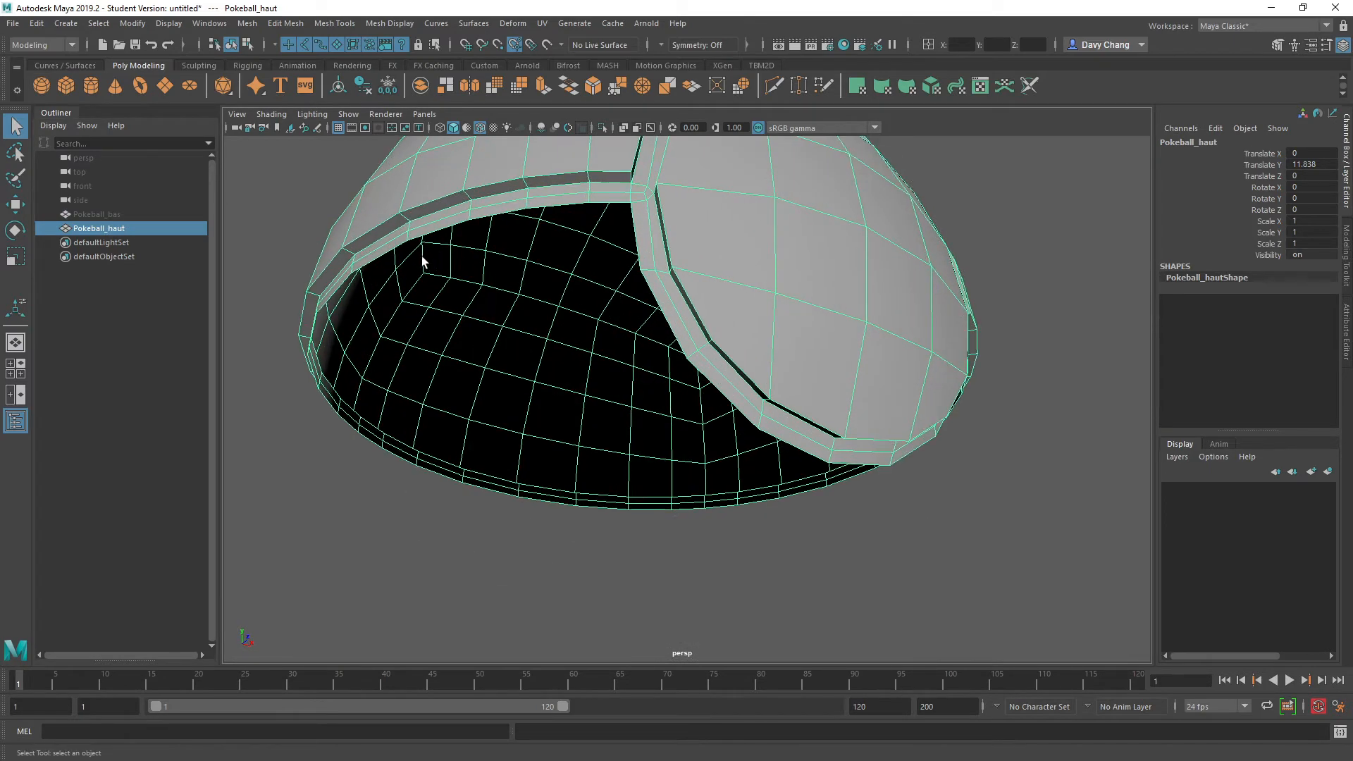
# Extrude all faces of the upper half inward with a Local Translate Z of -0.26
pyautogui.keyDown('alt'); pyautogui.moveTo(470, 248); pyautogui.dragTo(620, 289); pyautogui.keyUp('alt')
pyautogui.press('F11')
pyautogui.click(521, 265)
pyautogui.hotkey('ctrl', 'e')
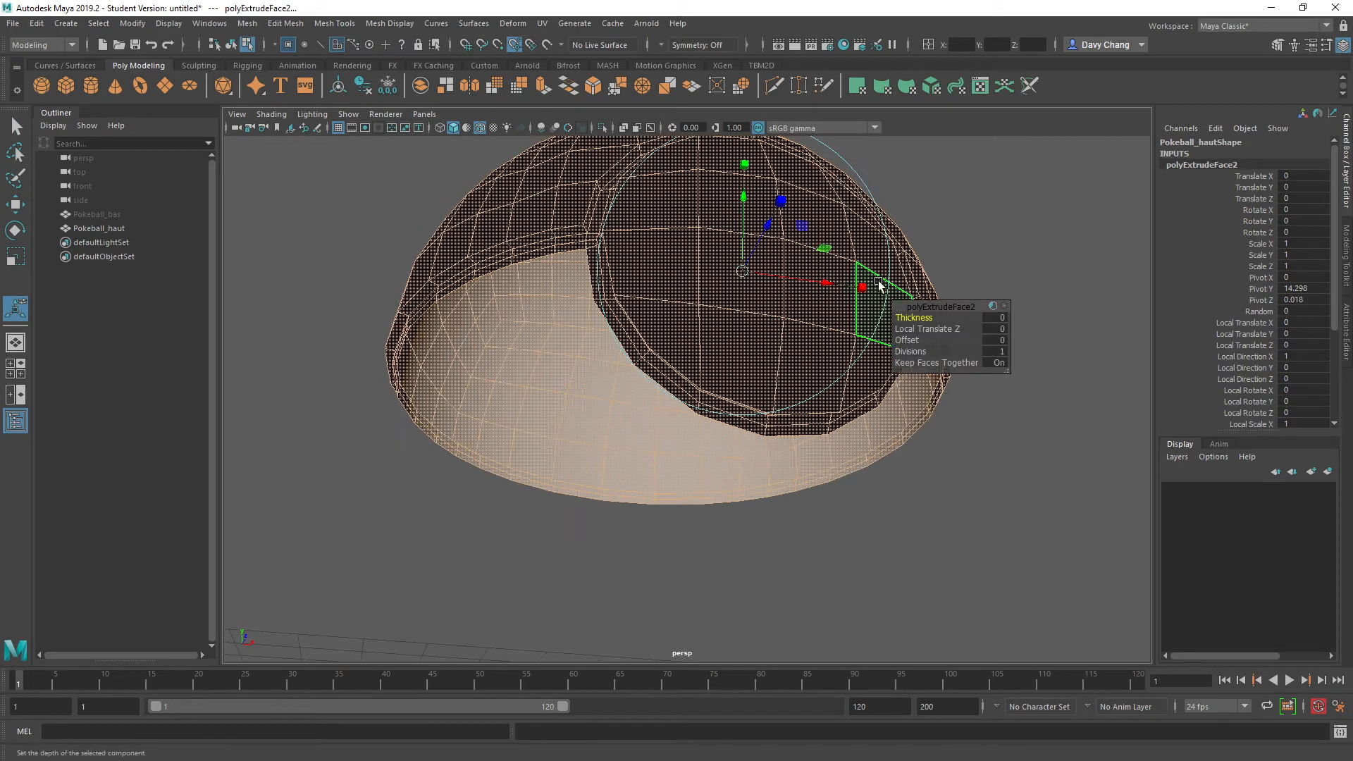
pyautogui.moveTo(916, 328); pyautogui.dragTo(903, 332)
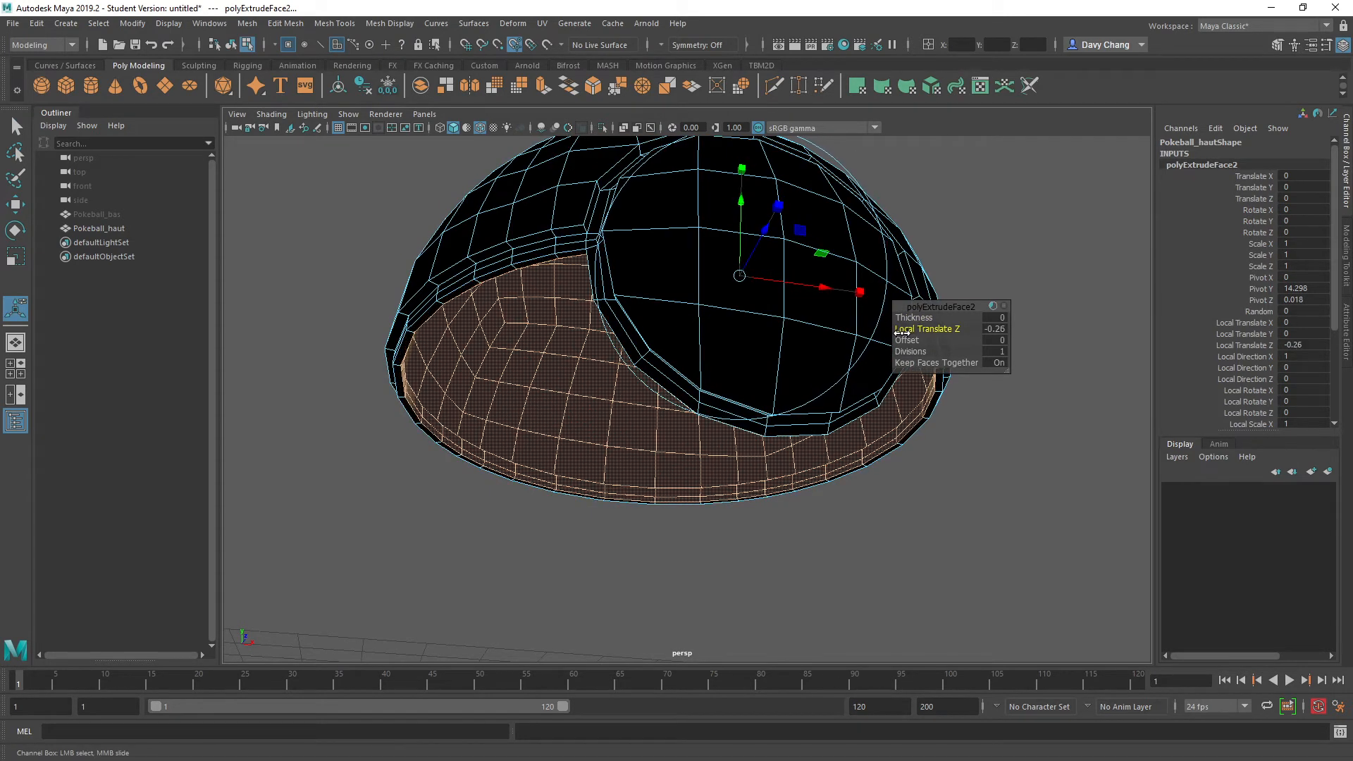
# Return to object selection and reverse the normals of the thickened upper half
pyautogui.moveTo(575, 233); pyautogui.dragTo(613, 188, button='right')
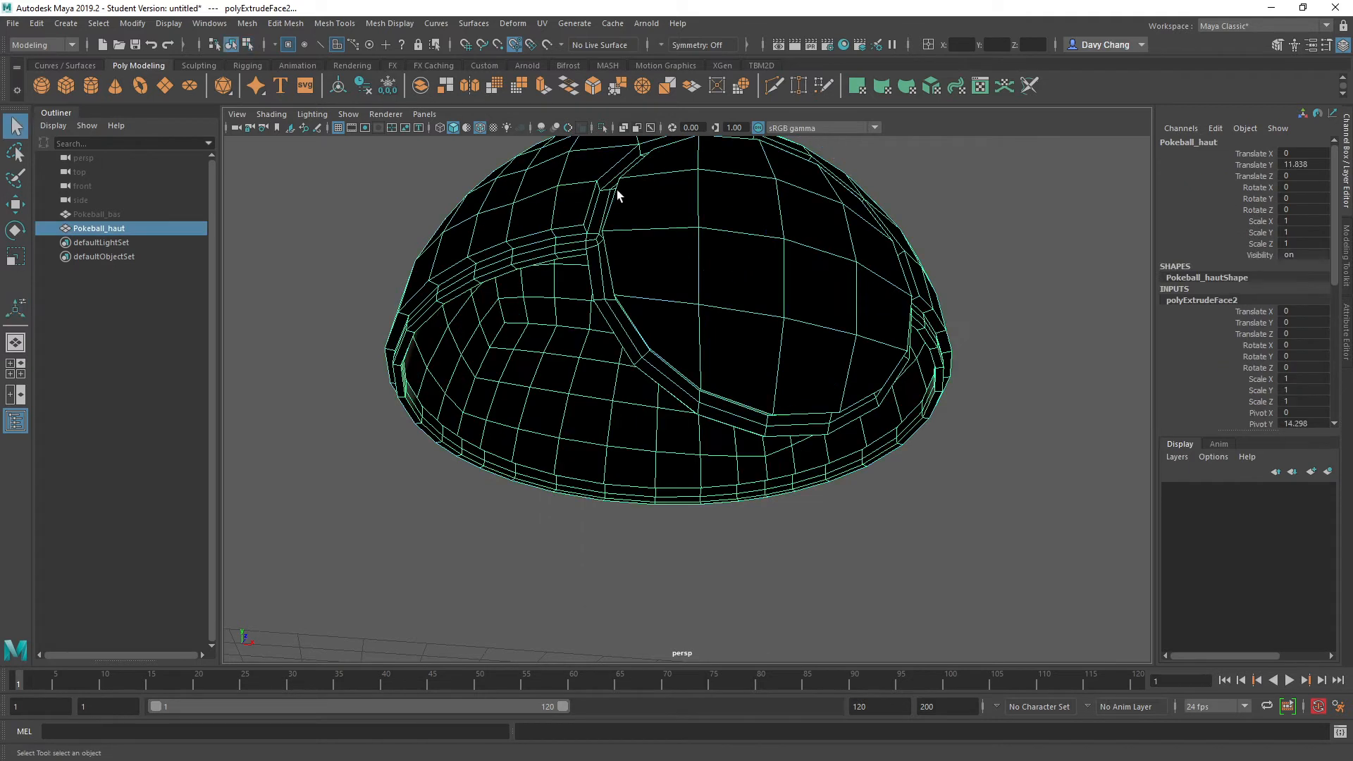
pyautogui.keyDown('alt'); pyautogui.moveTo(613, 187); pyautogui.dragTo(582, 280); pyautogui.keyUp('alt')
pyautogui.click(392, 24)
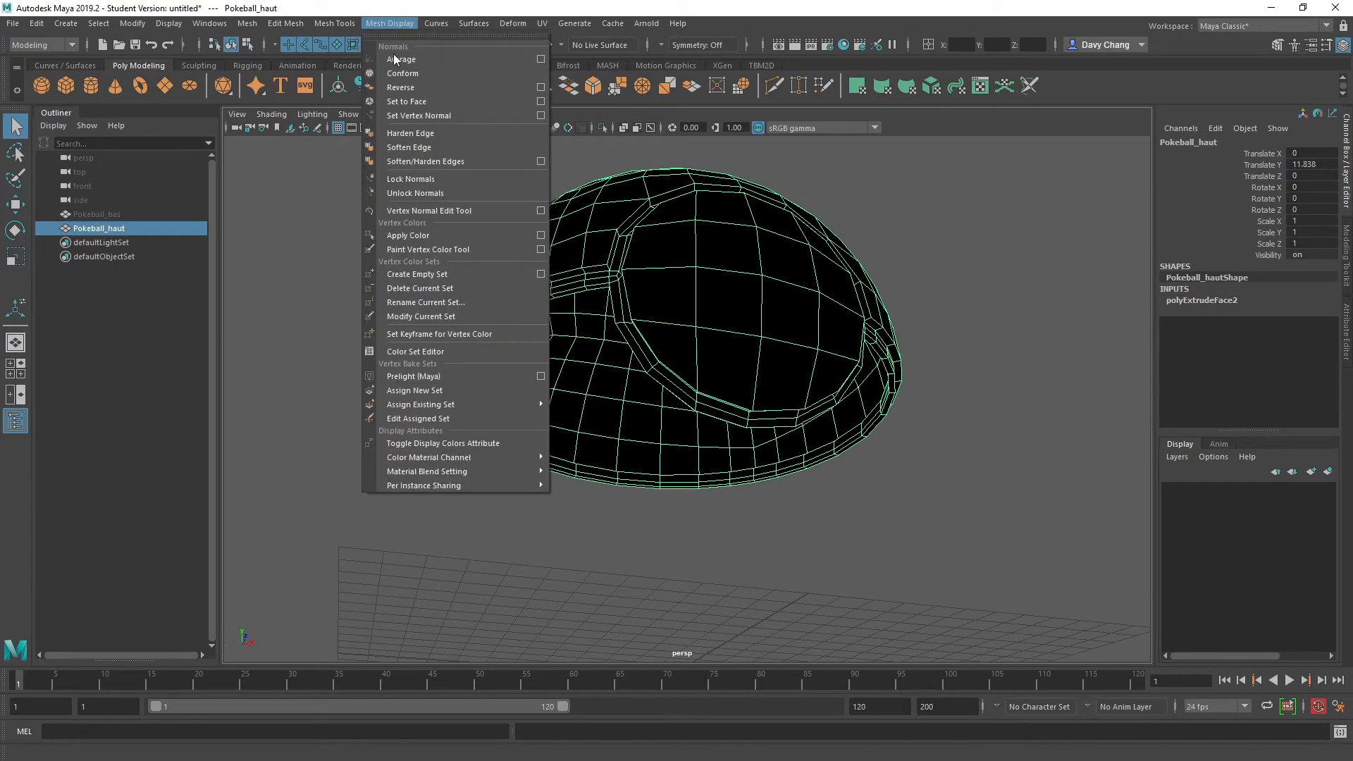
pyautogui.click(403, 87)
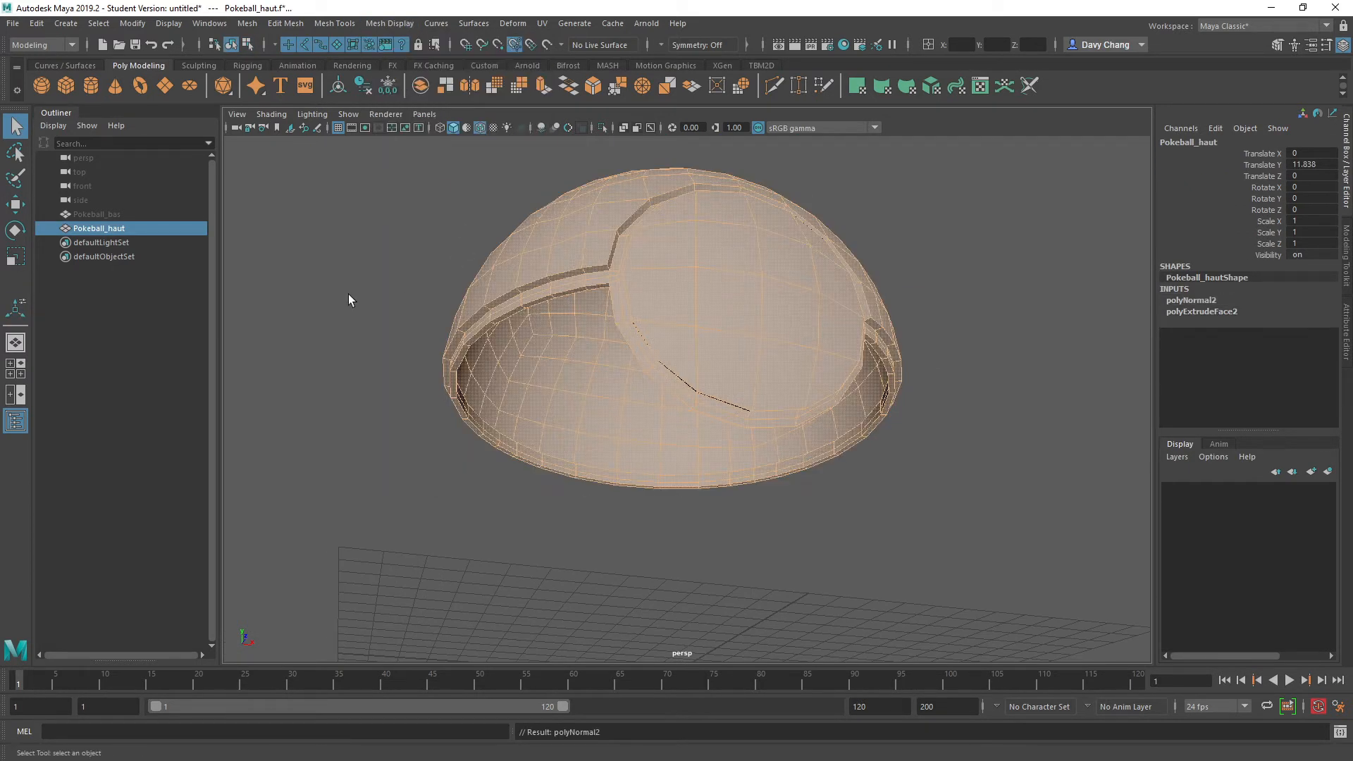
# Show Pokeball_bas again alongside the upper half and select Pokeball_haut
pyautogui.click(106, 214)
pyautogui.moveTo(536, 354)
pyautogui.keyDown('alt'); pyautogui.mouseDown()
pyautogui.moveTo(559, 378)
pyautogui.moveTo(649, 381)
pyautogui.moveTo(517, 384)
pyautogui.moveTo(589, 396)
pyautogui.moveTo(599, 380)
pyautogui.moveTo(556, 357)
pyautogui.mouseUp(); pyautogui.keyUp('alt')
pyautogui.click(633, 368)
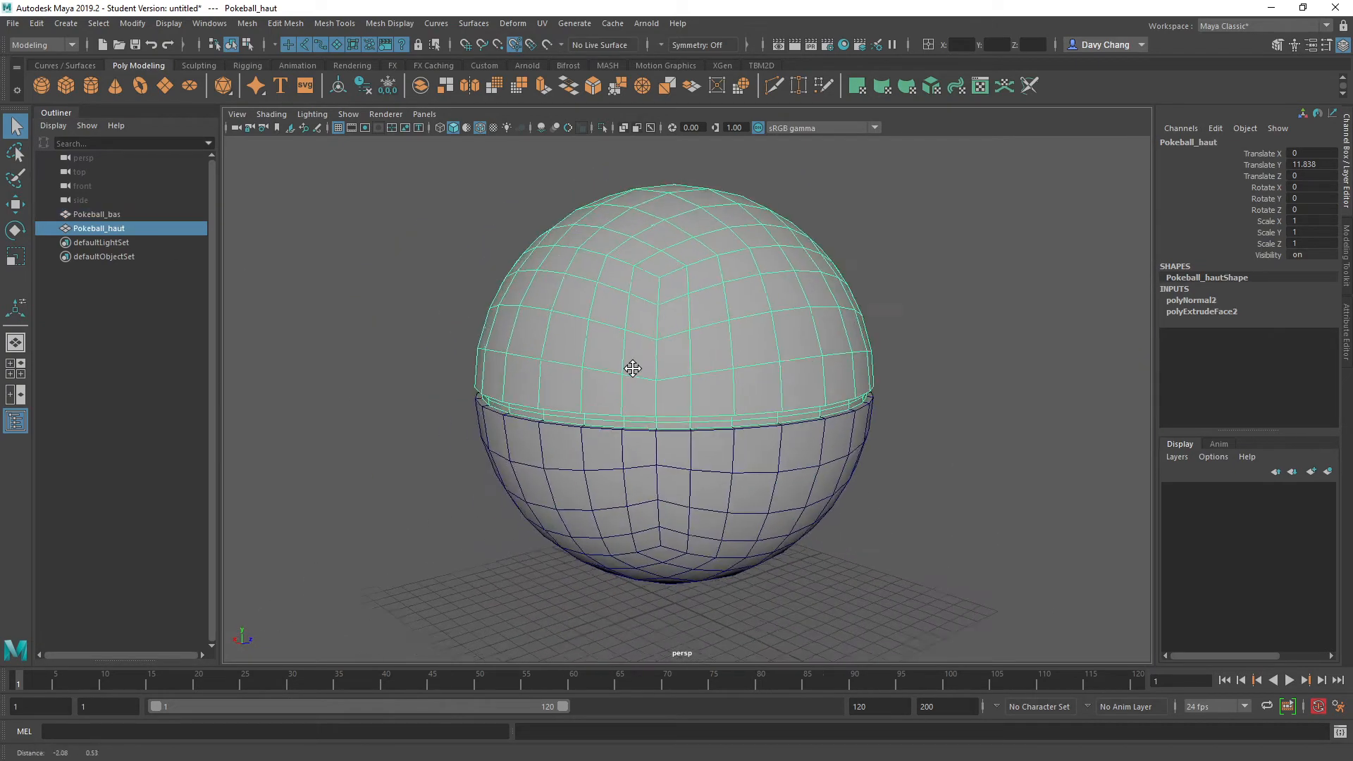
# Move the pivot of Pokeball_haut to the middle of the seam at the back of the ball, opposite the front panel
pyautogui.scroll(2, 580, 384)
pyautogui.press('w')
pyautogui.scroll(3, 616, 402)
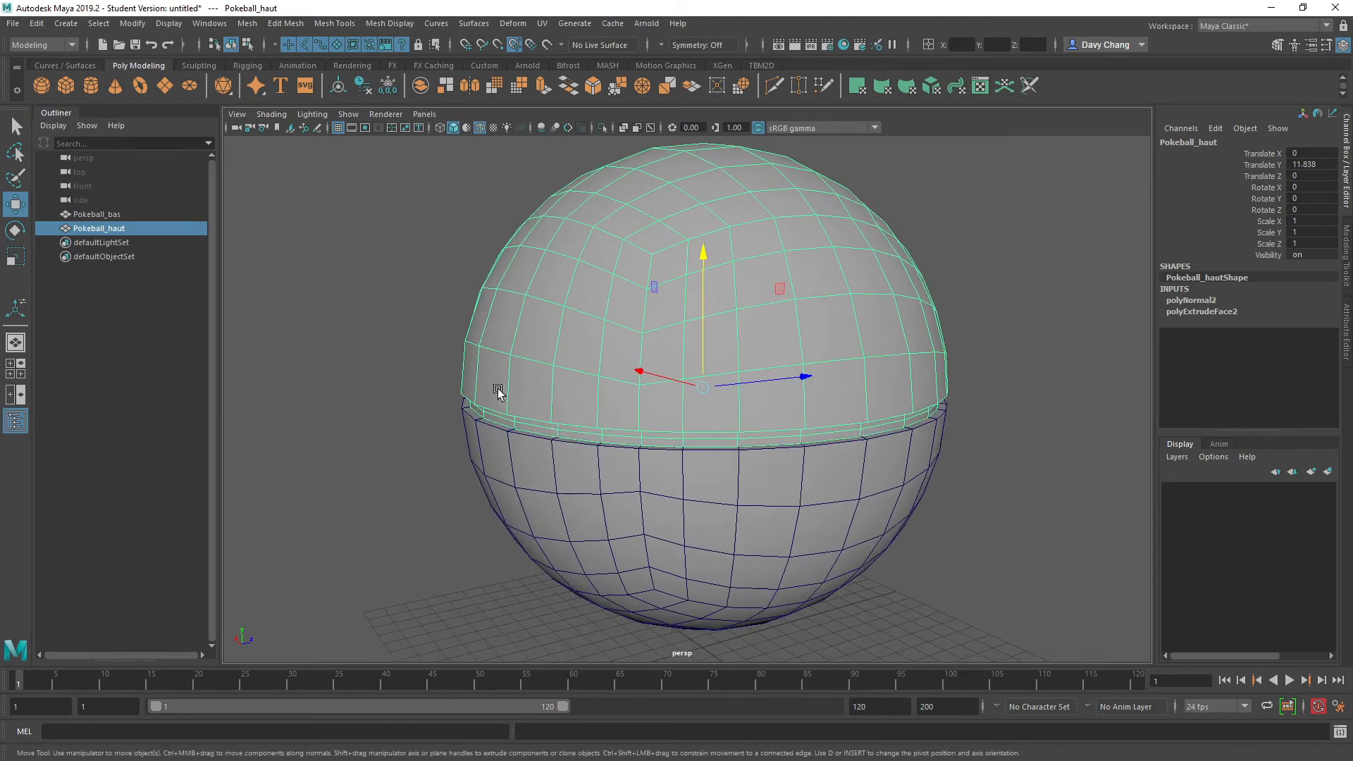
pyautogui.keyDown('alt'); pyautogui.moveTo(497, 392); pyautogui.dragTo(595, 383); pyautogui.keyUp('alt')
pyautogui.scroll(3, 593, 414)
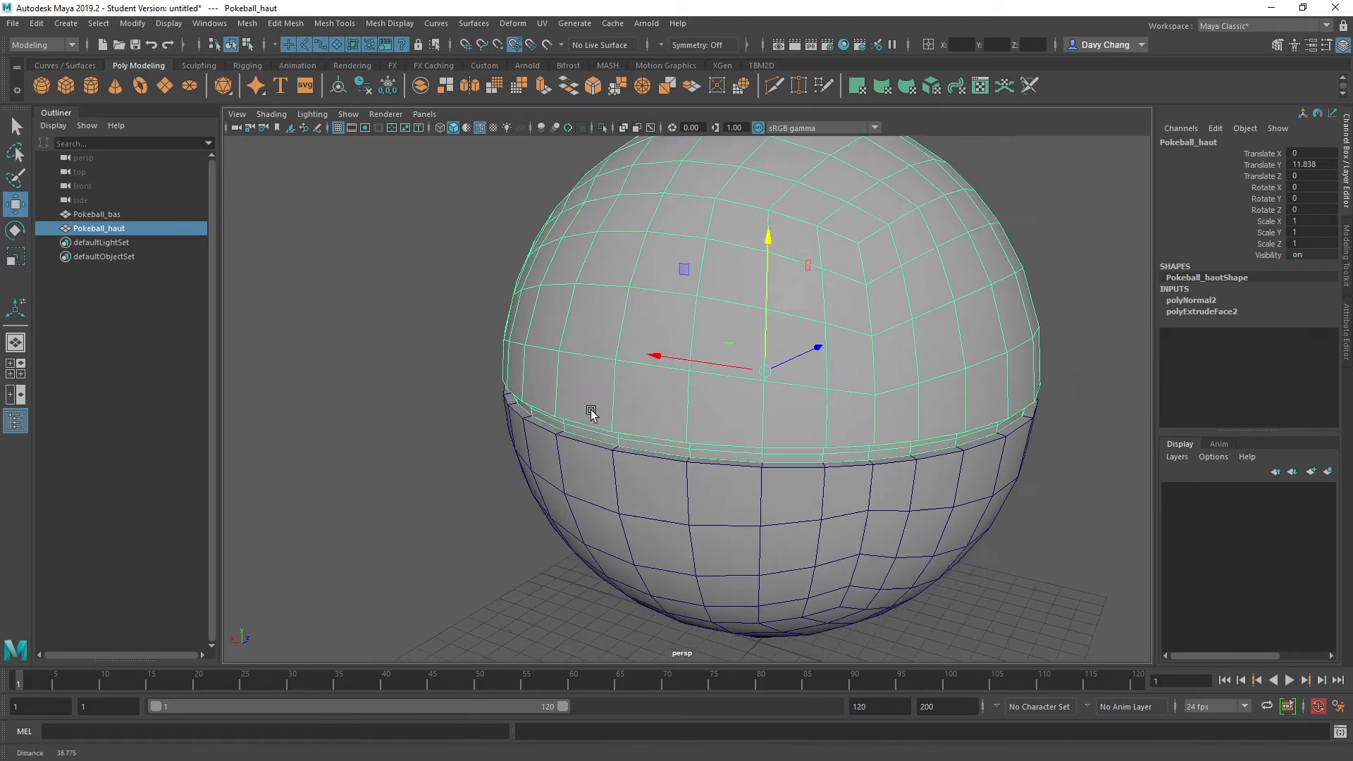
pyautogui.press('d')
pyautogui.moveTo(667, 428); pyautogui.dragTo(614, 451)
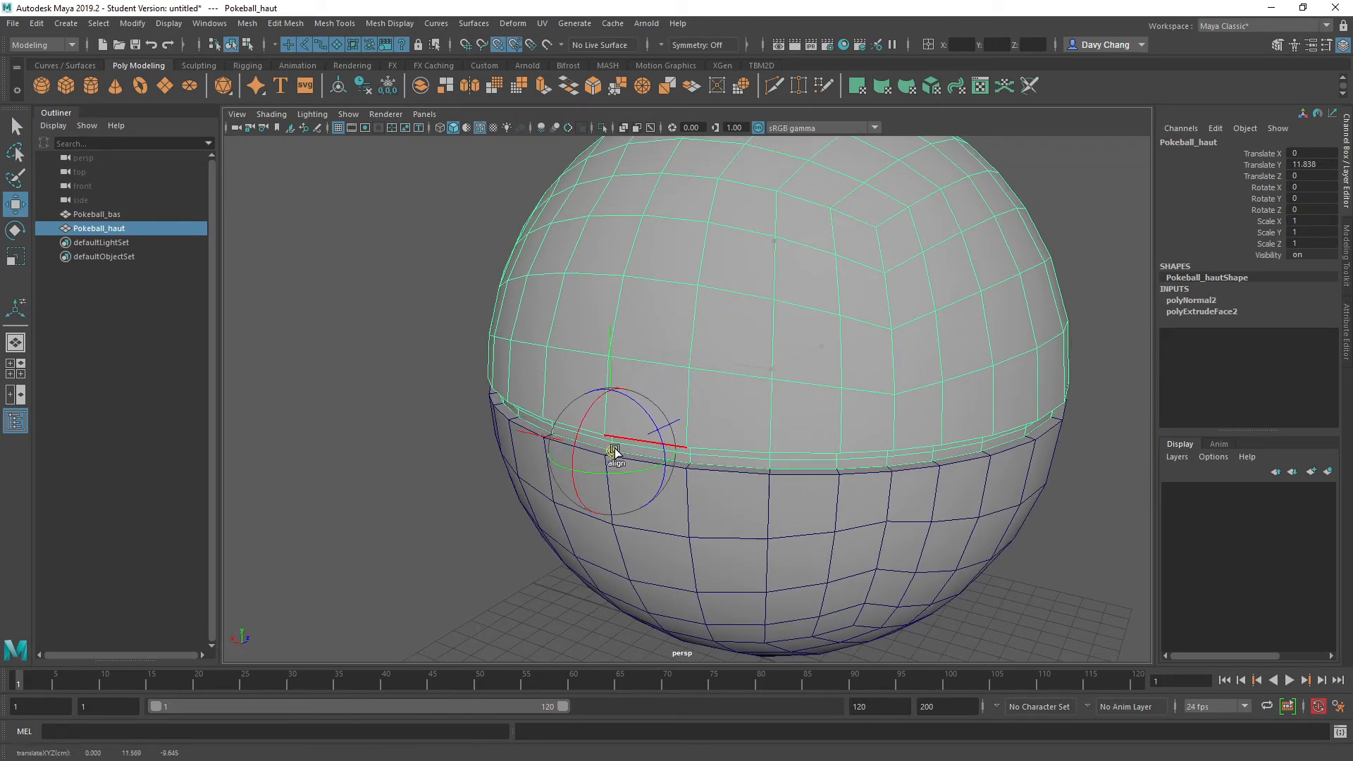
pyautogui.press('d')
# Select Pokeball_bas and move its pivot to the same hinge point on the seam at the back of the ball
pyautogui.click(763, 548)
pyautogui.keyDown('alt'); pyautogui.moveTo(719, 508); pyautogui.dragTo(688, 506); pyautogui.keyUp('alt')
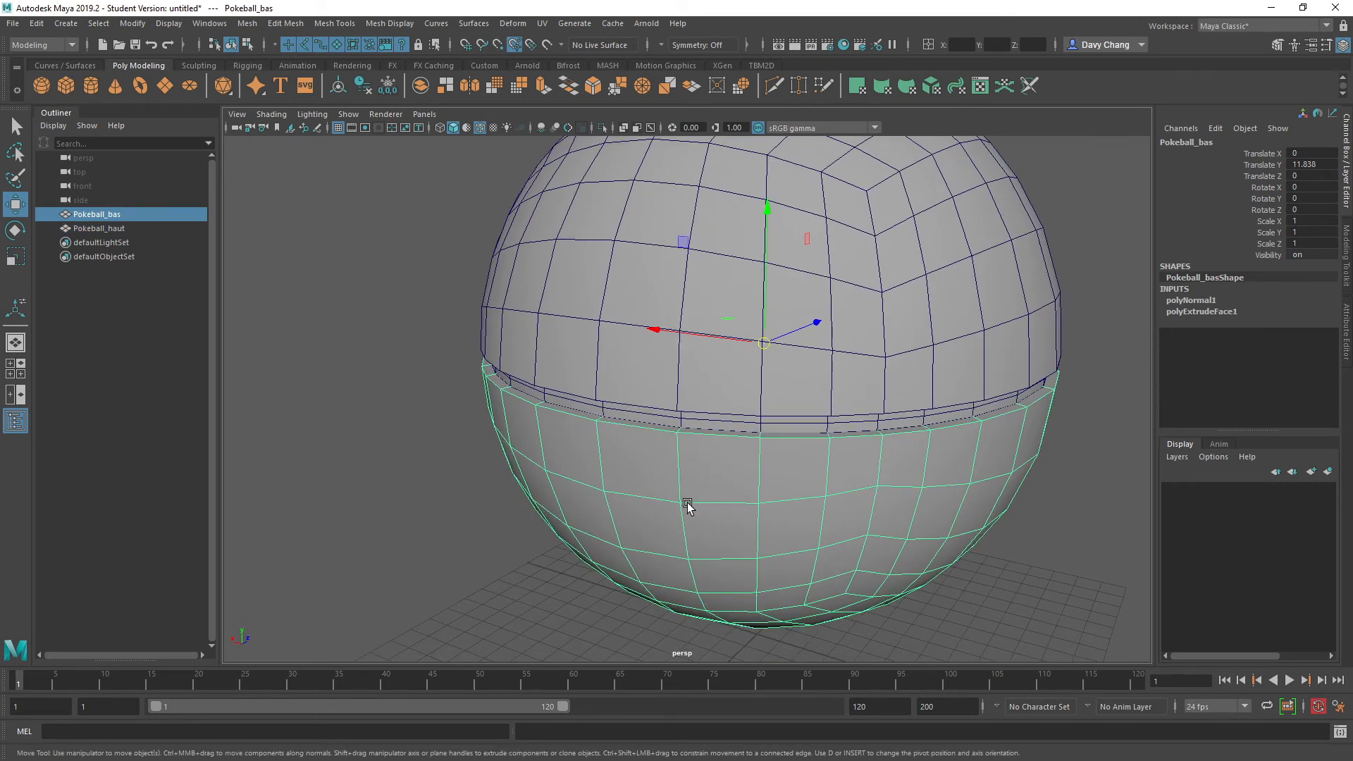
pyautogui.press('d')
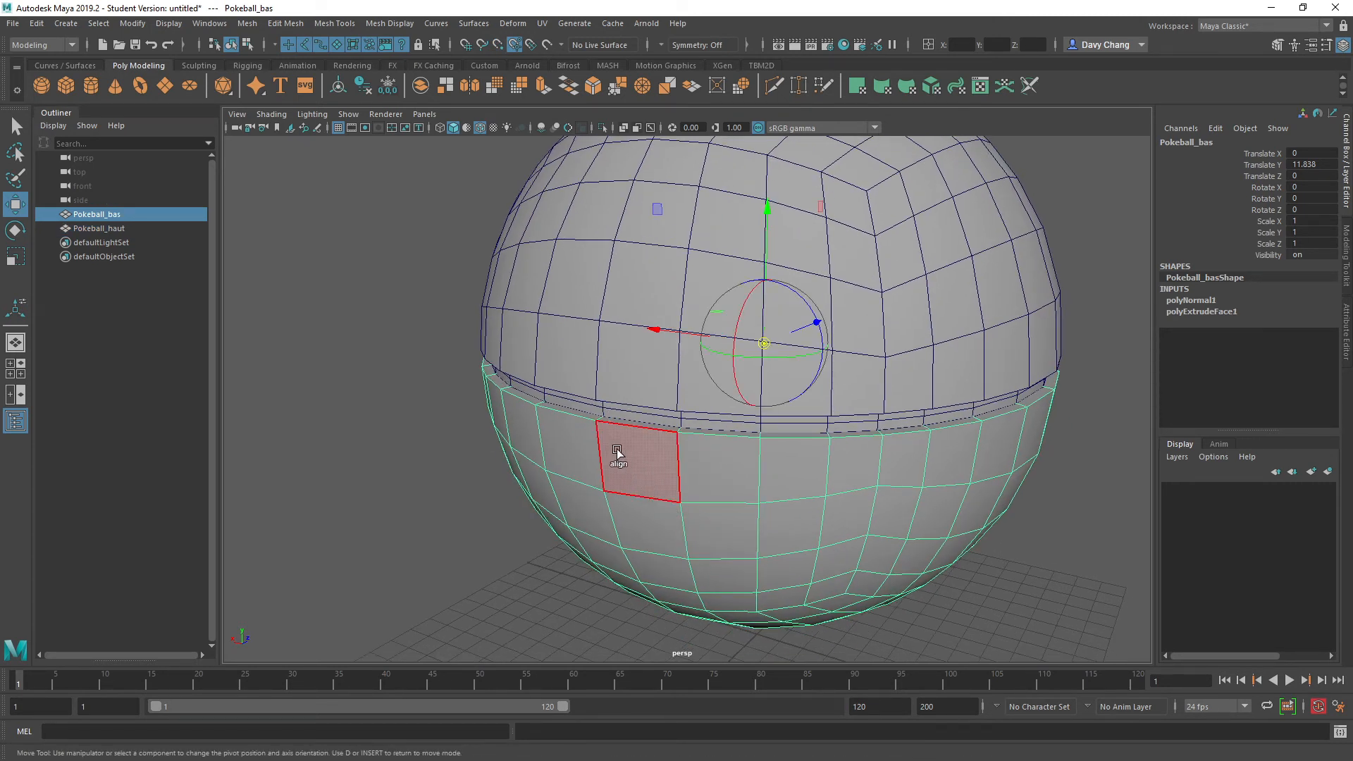
pyautogui.moveTo(602, 419); pyautogui.dragTo(664, 429)
pyautogui.scroll(5, 443, 439)
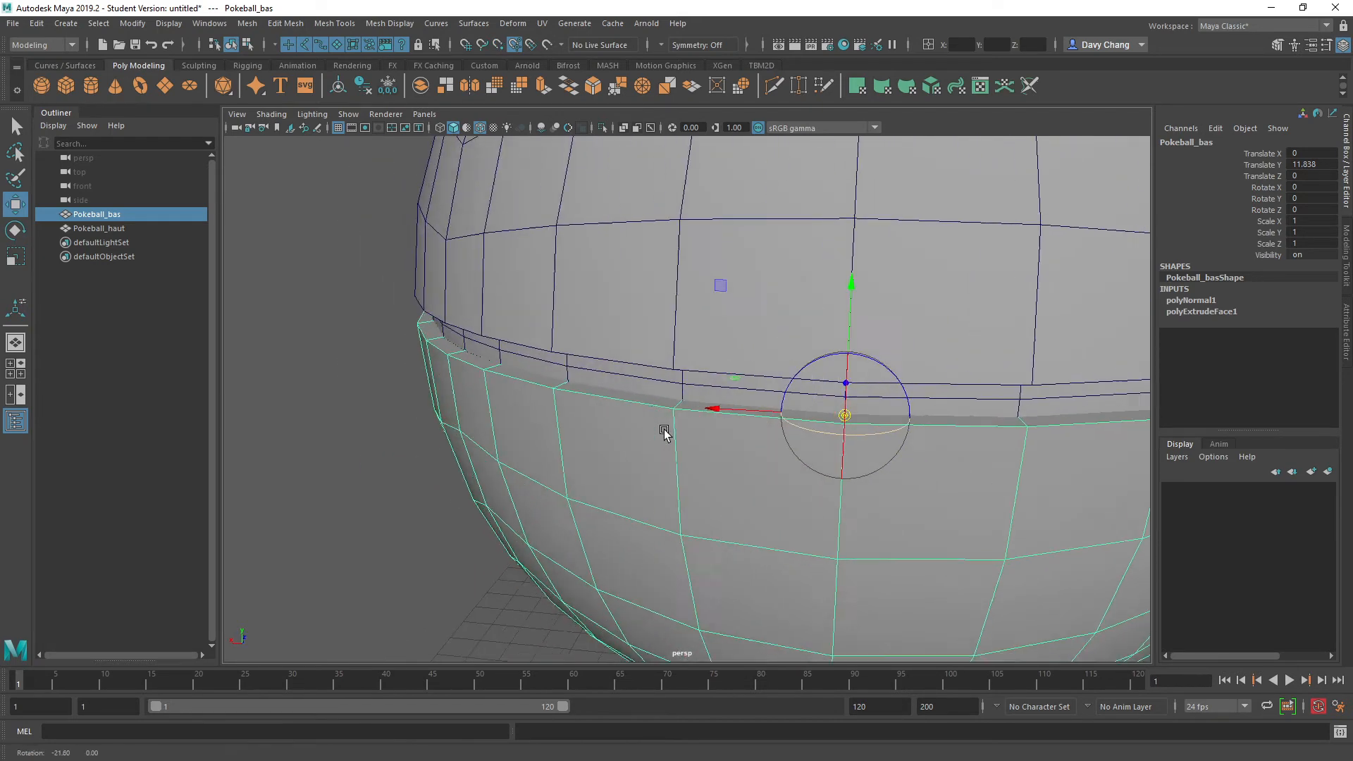
pyautogui.keyDown('alt'); pyautogui.moveTo(797, 426); pyautogui.dragTo(647, 421); pyautogui.keyUp('alt')
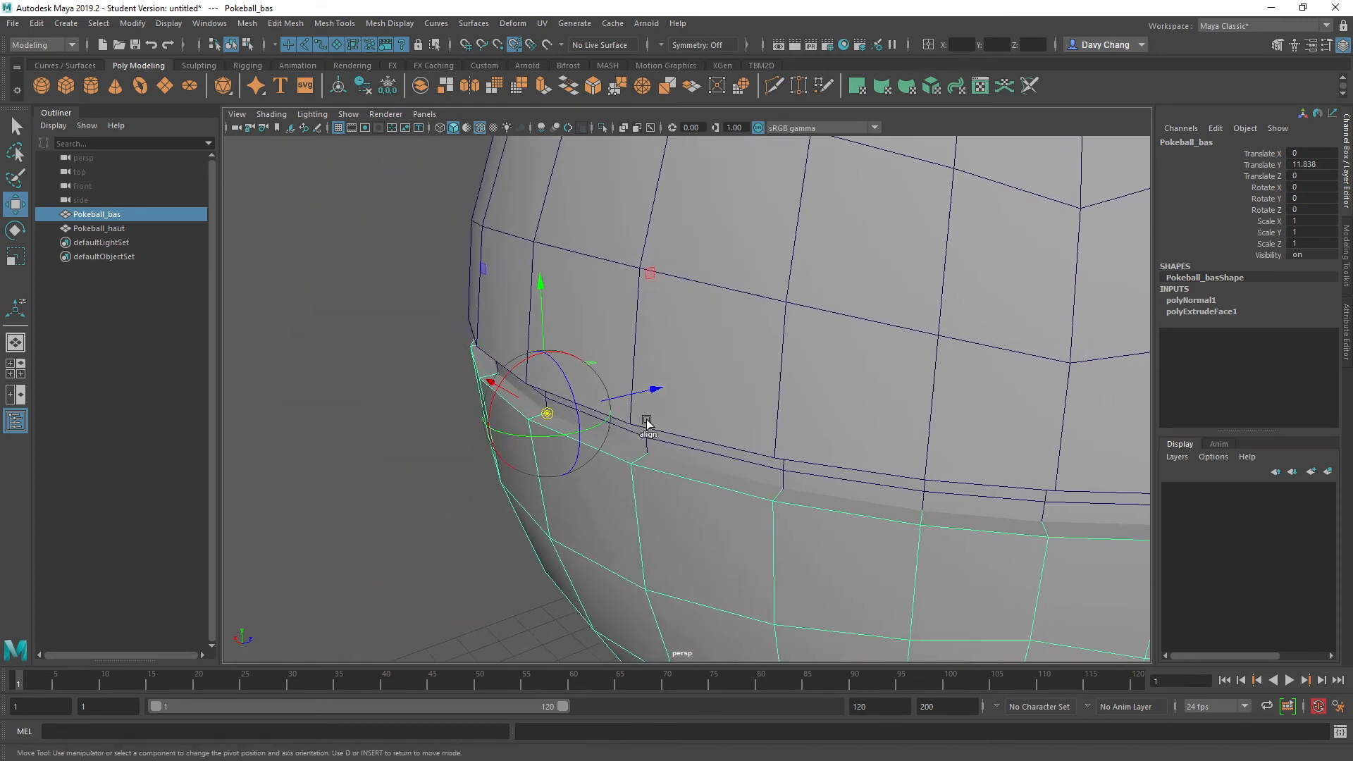
pyautogui.press('d')
pyautogui.scroll(-5, 794, 426)
pyautogui.keyDown('alt'); pyautogui.moveTo(776, 420); pyautogui.dragTo(728, 372); pyautogui.keyUp('alt')
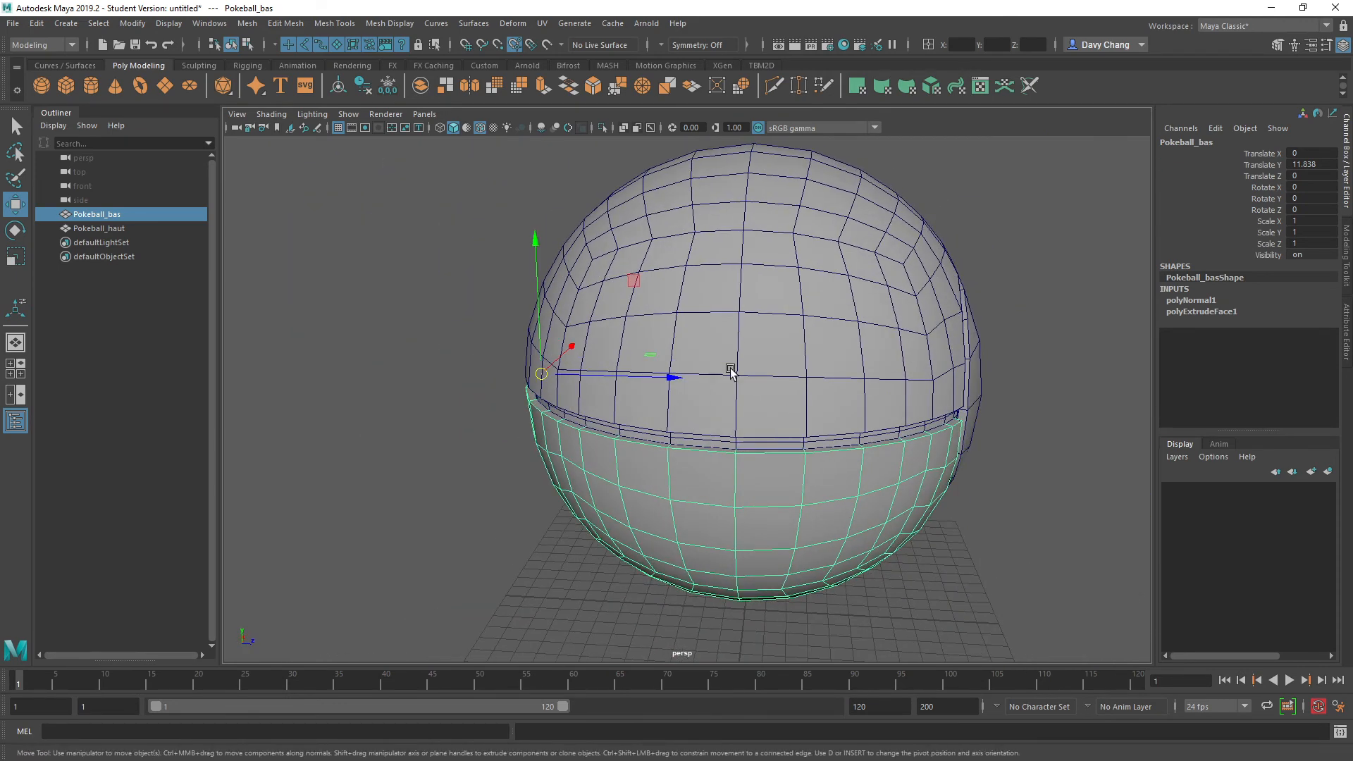
# Try rotating Pokeball_haut about 14 degrees around the X axis at its rear hinge pivot, and undo the rotation
pyautogui.click(759, 337)
pyautogui.click(475, 338)
pyautogui.keyDown('alt'); pyautogui.moveTo(474, 339); pyautogui.dragTo(659, 377); pyautogui.keyUp('alt')
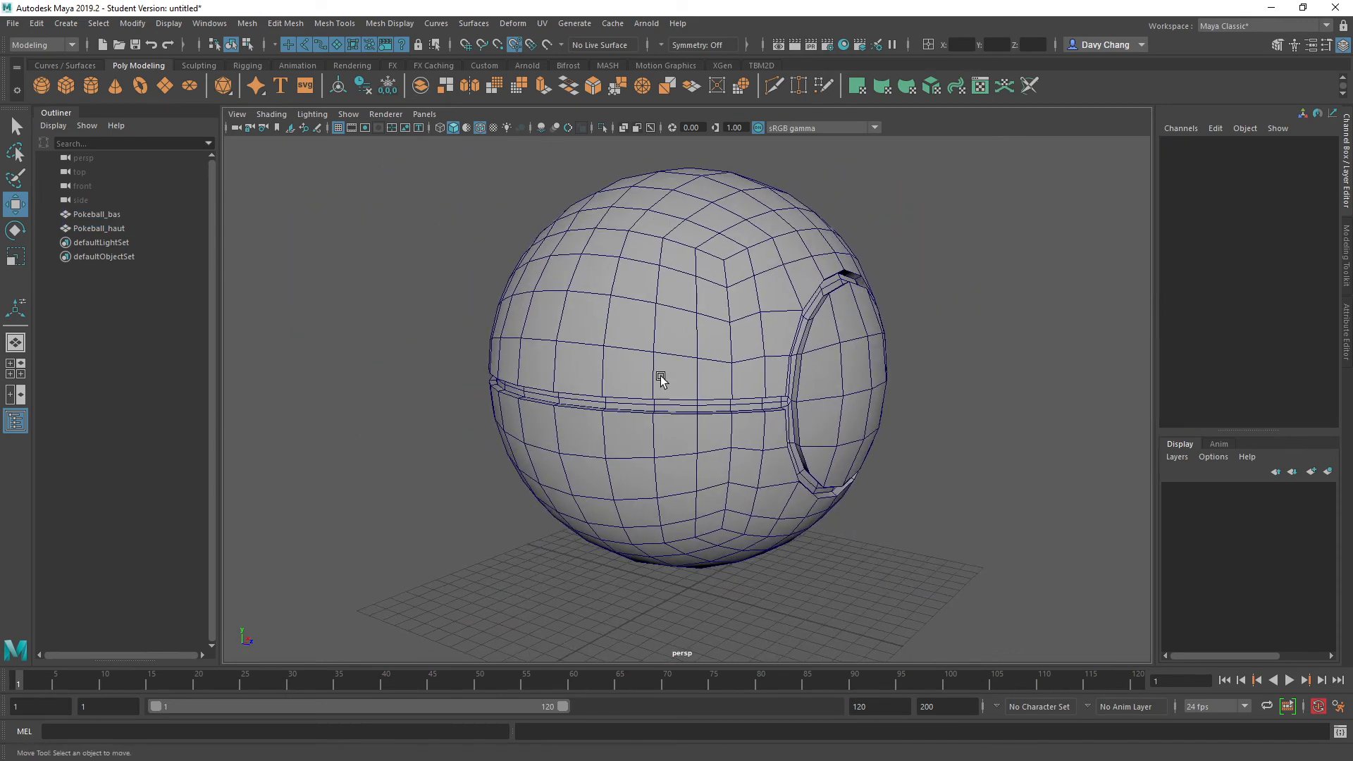
pyautogui.click(672, 359)
pyautogui.press('e')
pyautogui.keyDown('alt'); pyautogui.moveTo(810, 363); pyautogui.dragTo(650, 338); pyautogui.keyUp('alt')
pyautogui.hotkey('ctrl', 'z')
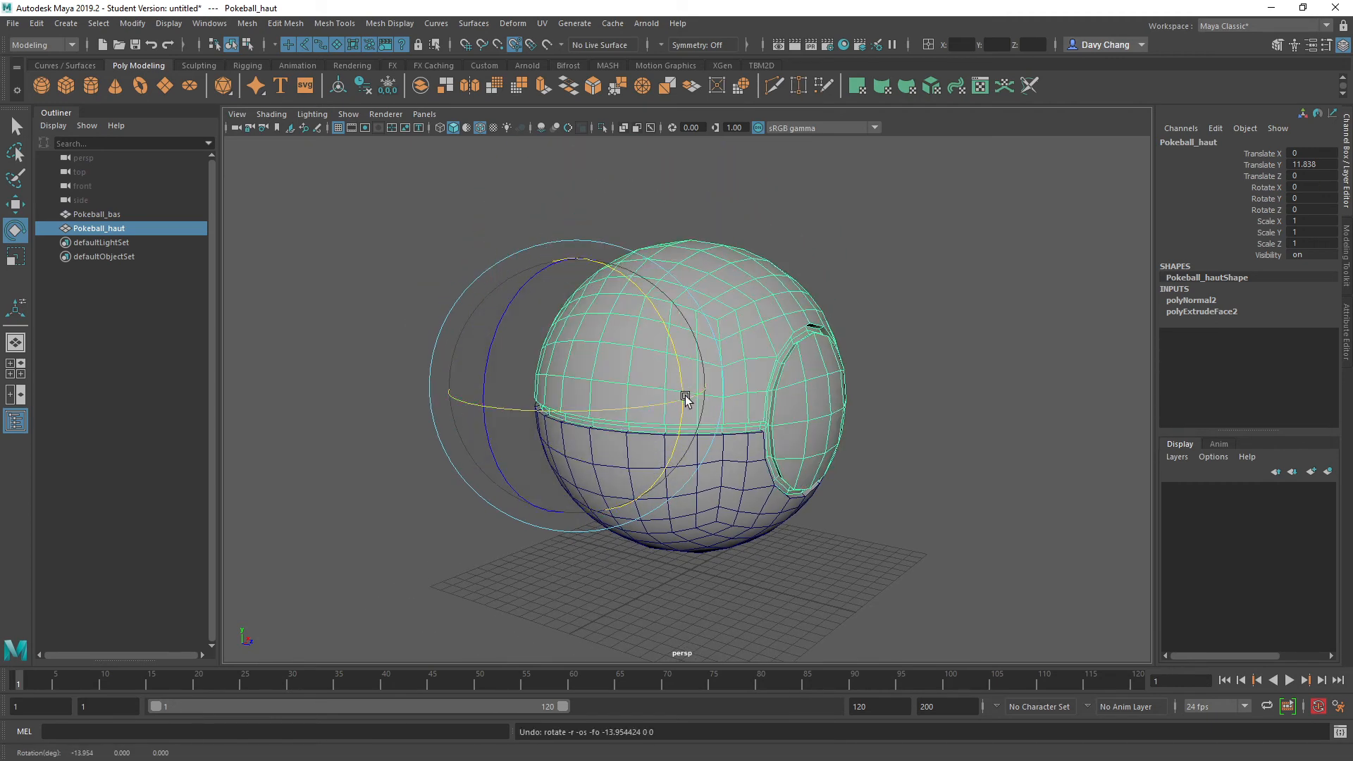
# Deselect the upper half shell so that neither half of the ball is selected
pyautogui.keyDown('alt'); pyautogui.moveTo(686, 398); pyautogui.dragTo(705, 449); pyautogui.keyUp('alt')
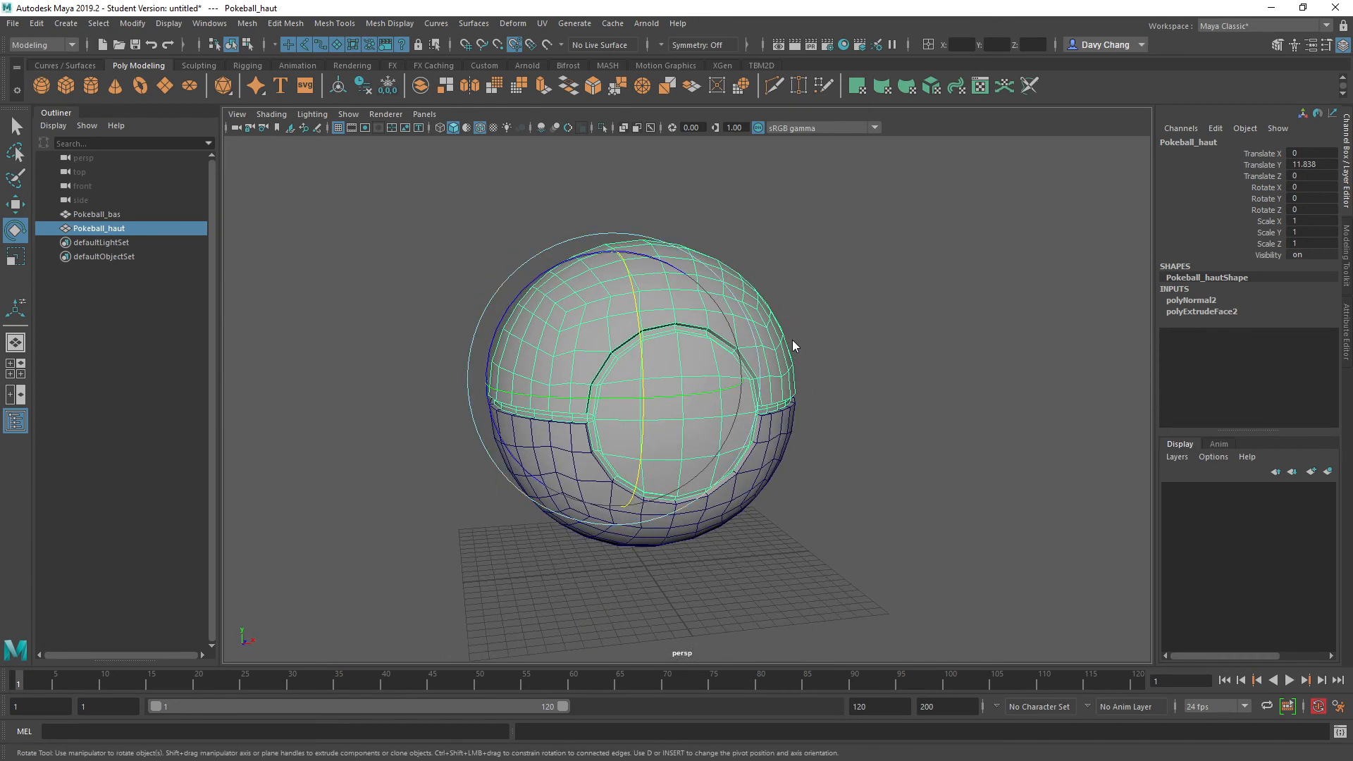
pyautogui.moveTo(792, 341); pyautogui.dragTo(831, 323, button='right')
pyautogui.keyDown('alt'); pyautogui.moveTo(802, 354); pyautogui.dragTo(824, 352, button='middle'); pyautogui.keyUp('alt')
pyautogui.click(832, 364)
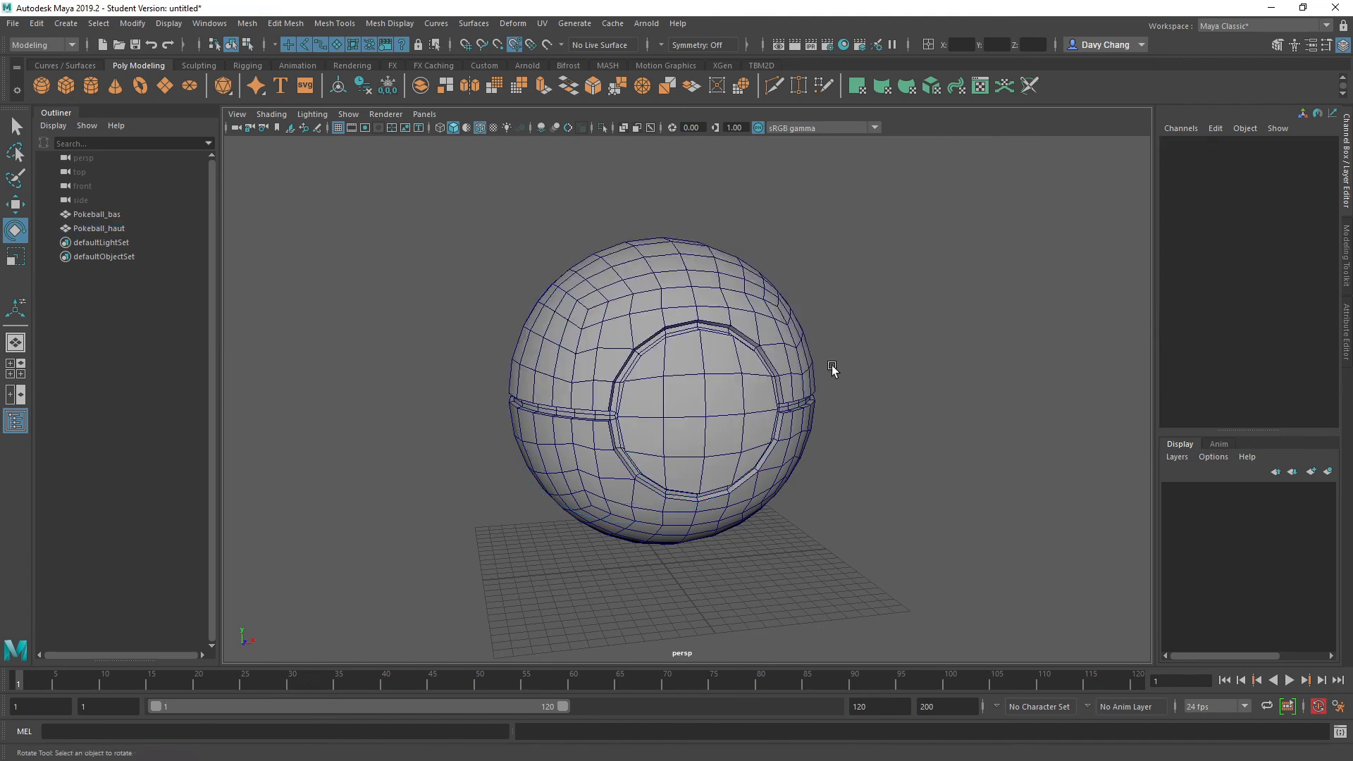
pyautogui.keyDown('alt'); pyautogui.moveTo(832, 367); pyautogui.dragTo(757, 382); pyautogui.keyUp('alt')
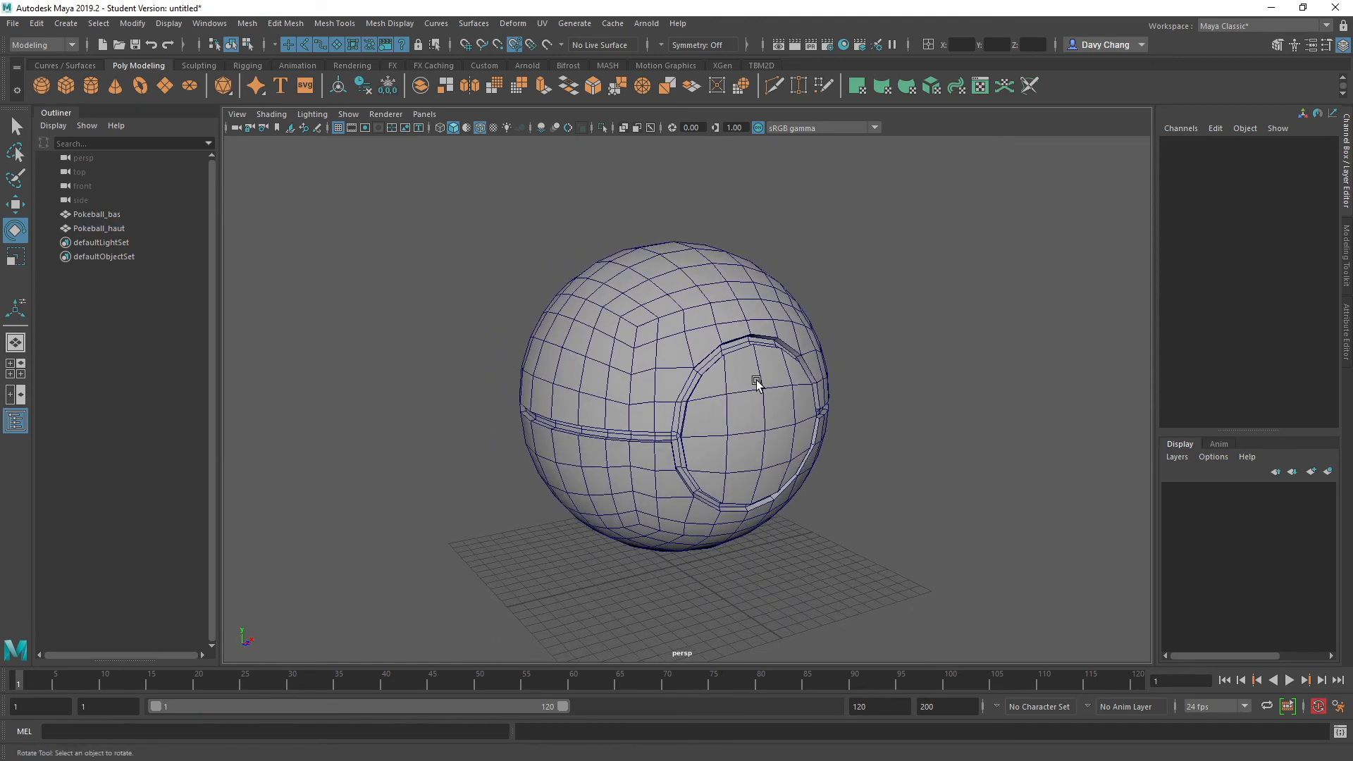